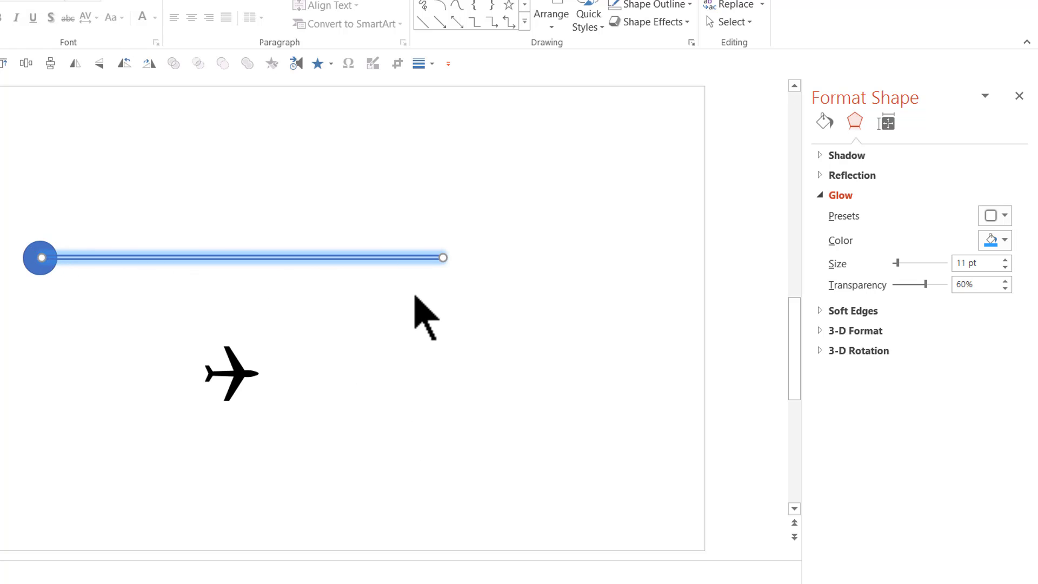
Copy the left blue circle to the glowing line's right end
left_click(425, 319)
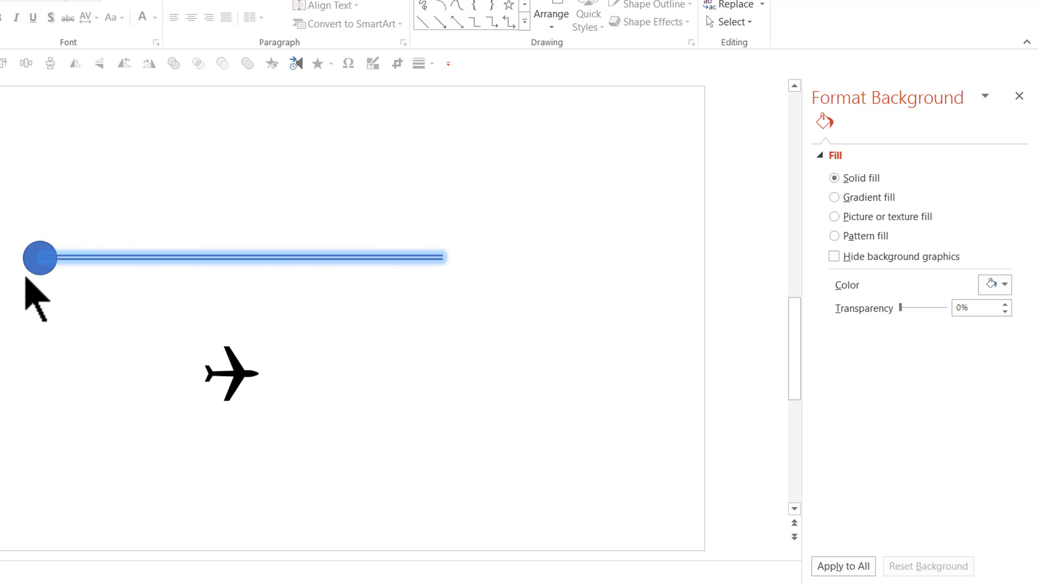
left_click(27, 269)
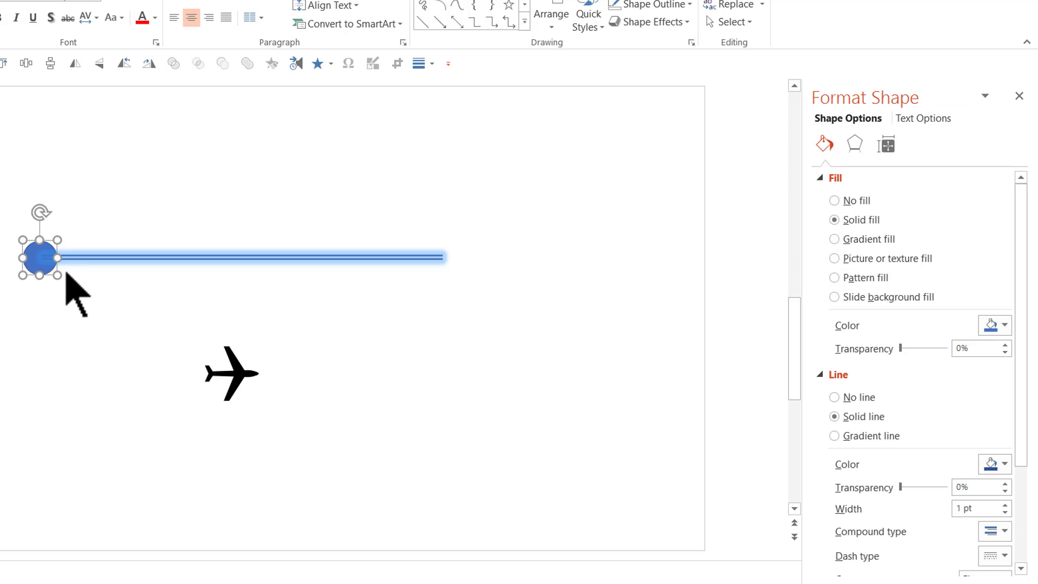
left_click_drag(54, 277, 438, 278)
Bring the left circle in front of the line
left_click(487, 308)
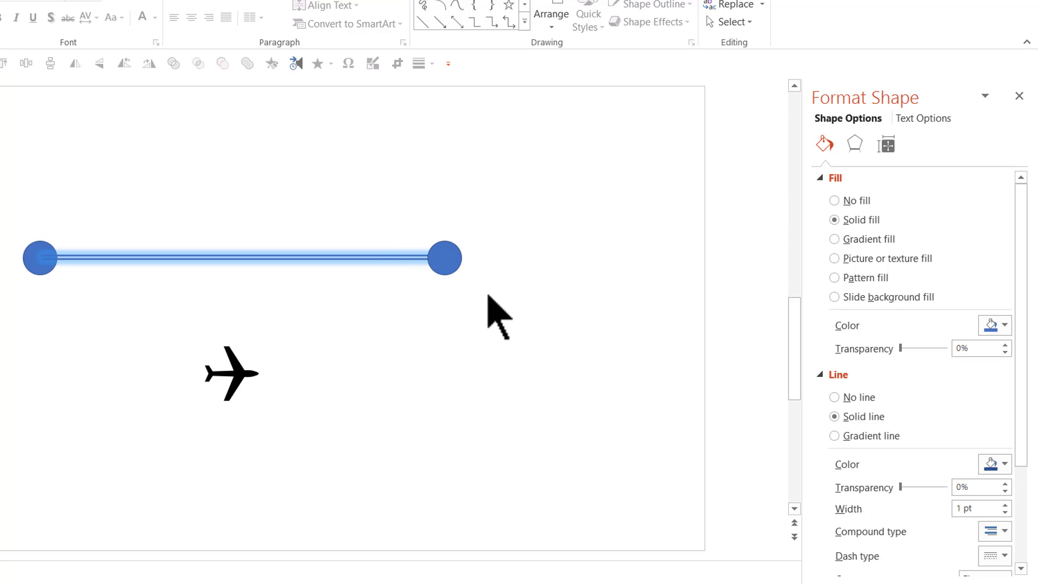
left_click(34, 274)
right_click(34, 272)
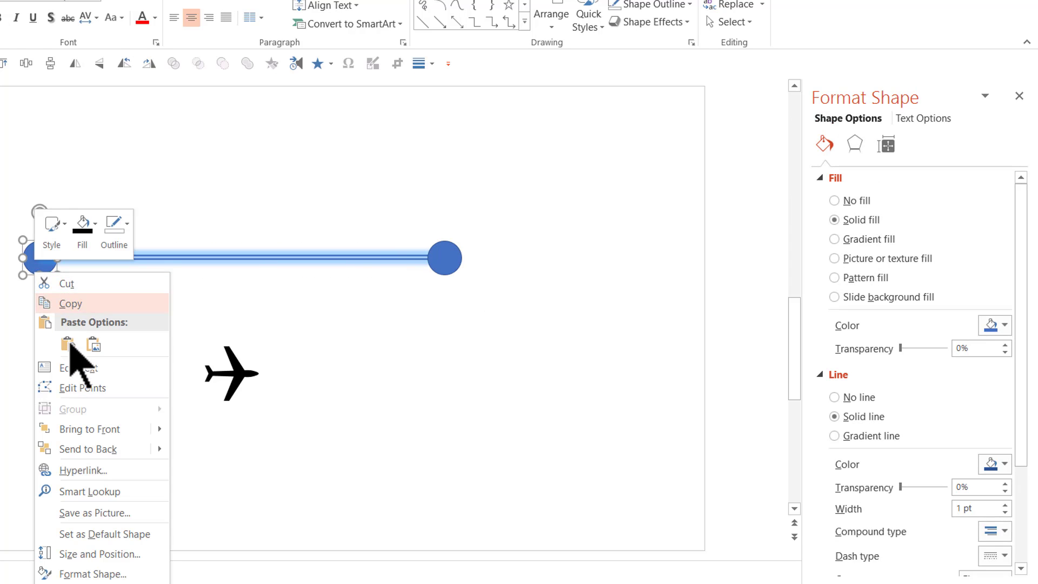
left_click(71, 431)
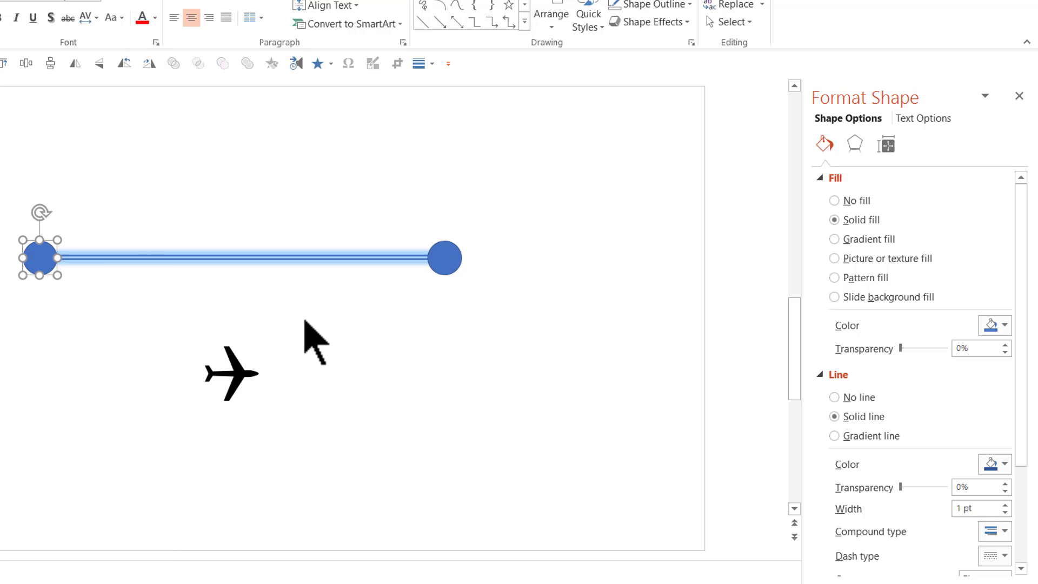
Duplicate the black airplane to the right of the original
left_click(336, 320)
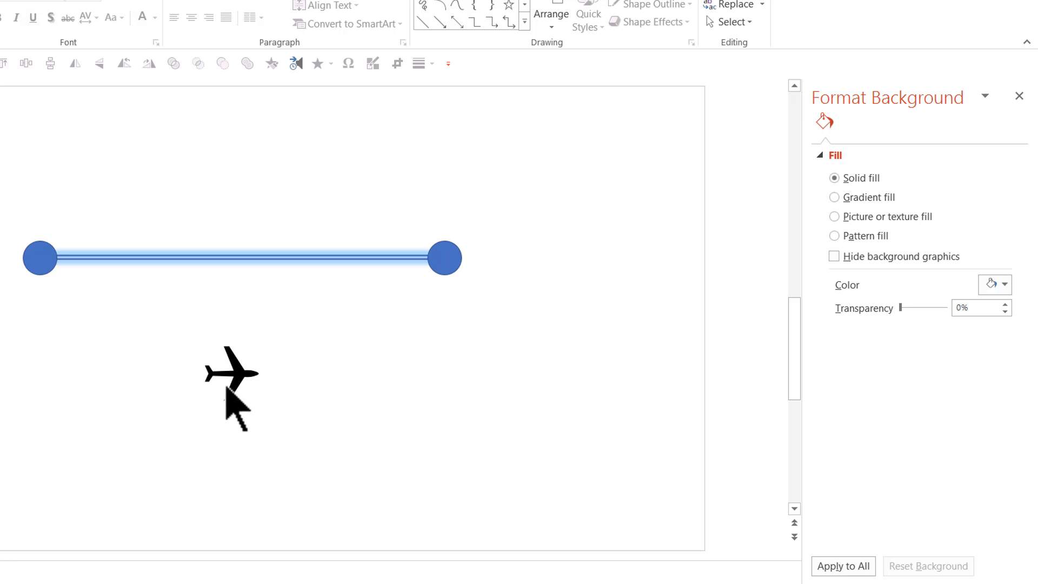
left_click(241, 373)
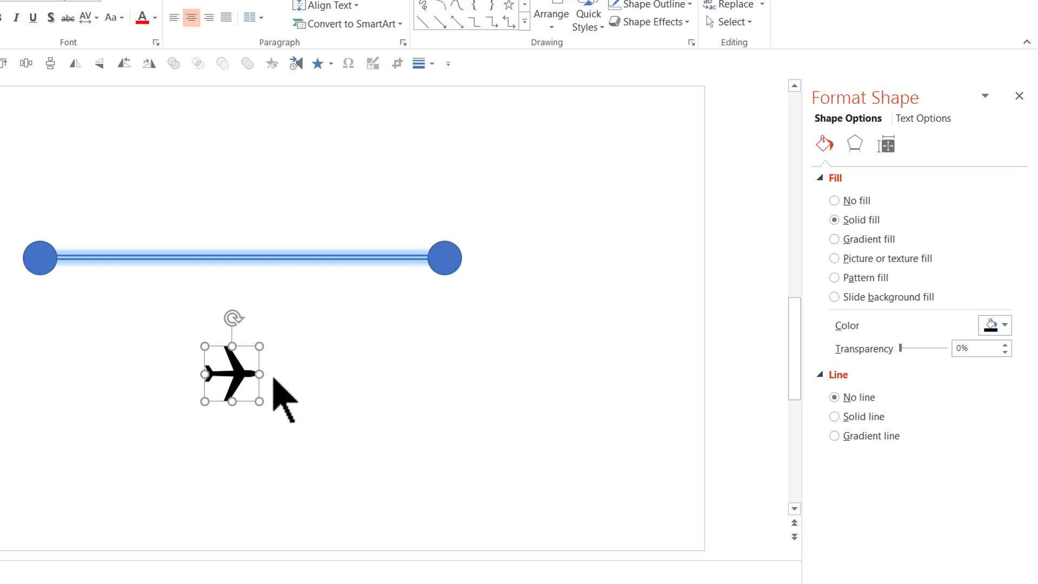
left_click_drag(255, 396, 535, 391)
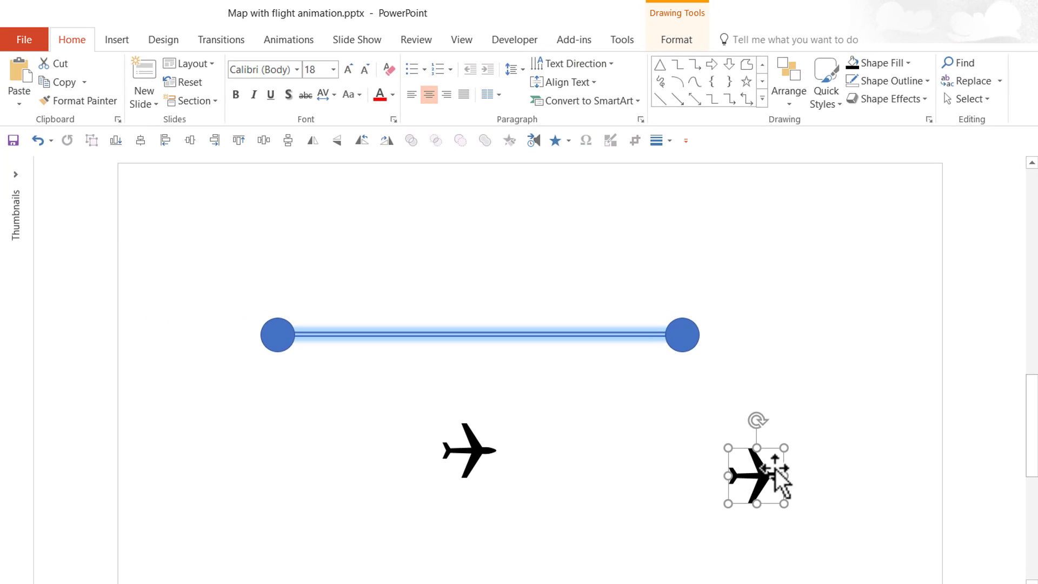
Fill the copied airplane with the standard purple colour, leaving the original black
left_click(878, 64)
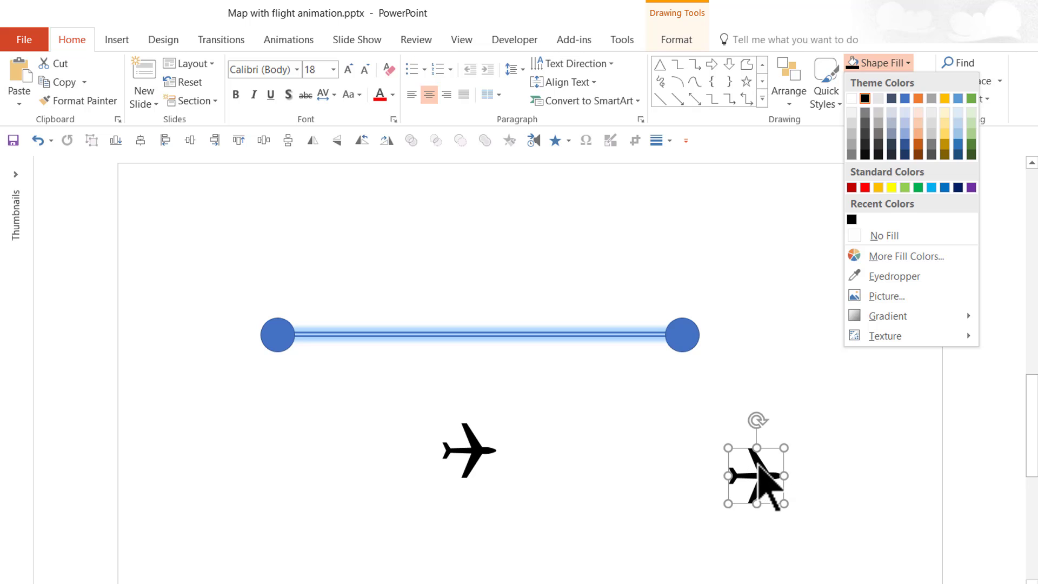
left_click(971, 187)
left_click(856, 410)
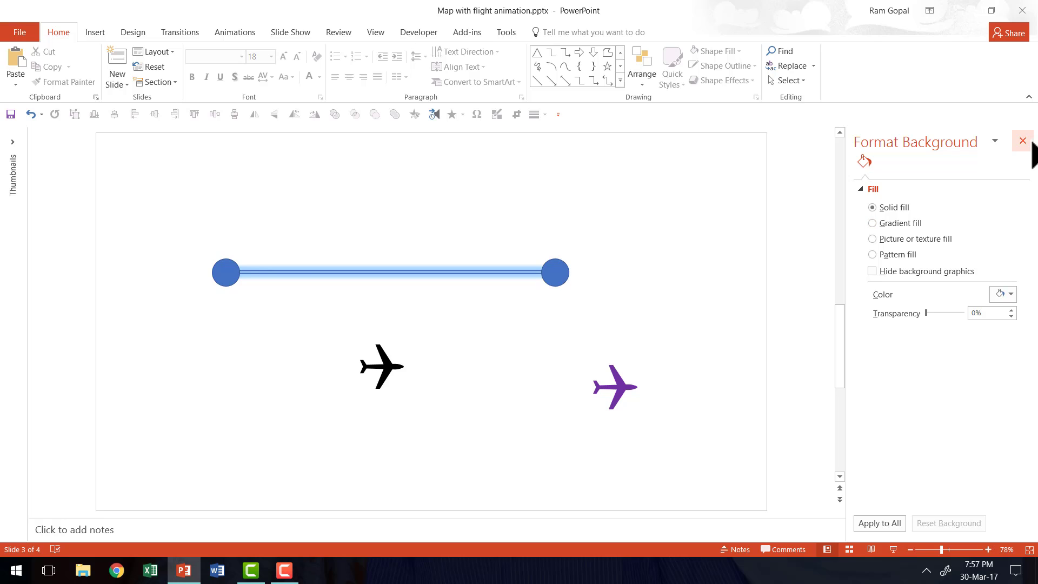
left_click(1023, 142)
Show the Animation Pane and give the left blue circle a Zoom entrance
left_click(232, 32)
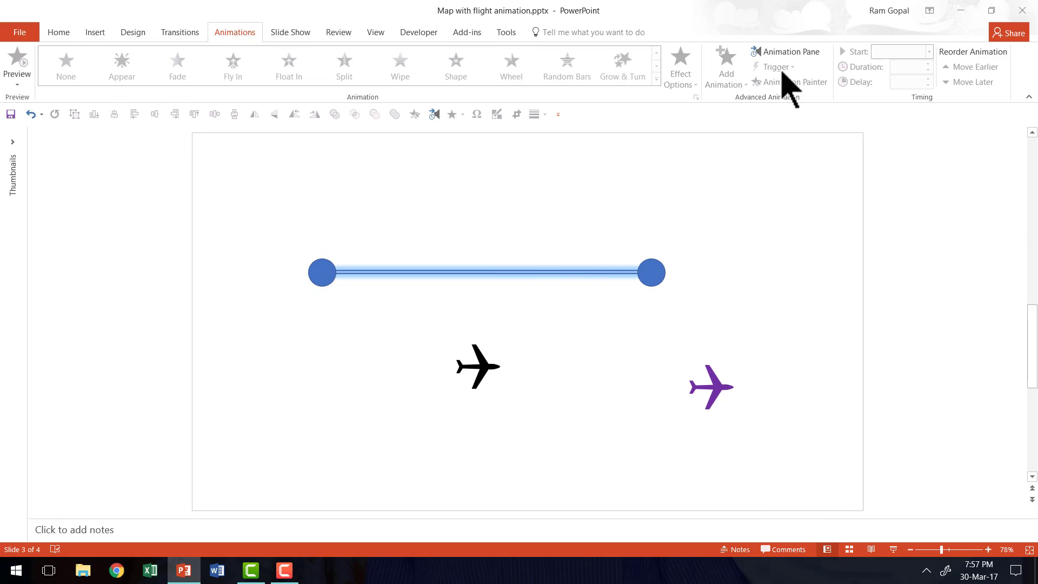
left_click(794, 53)
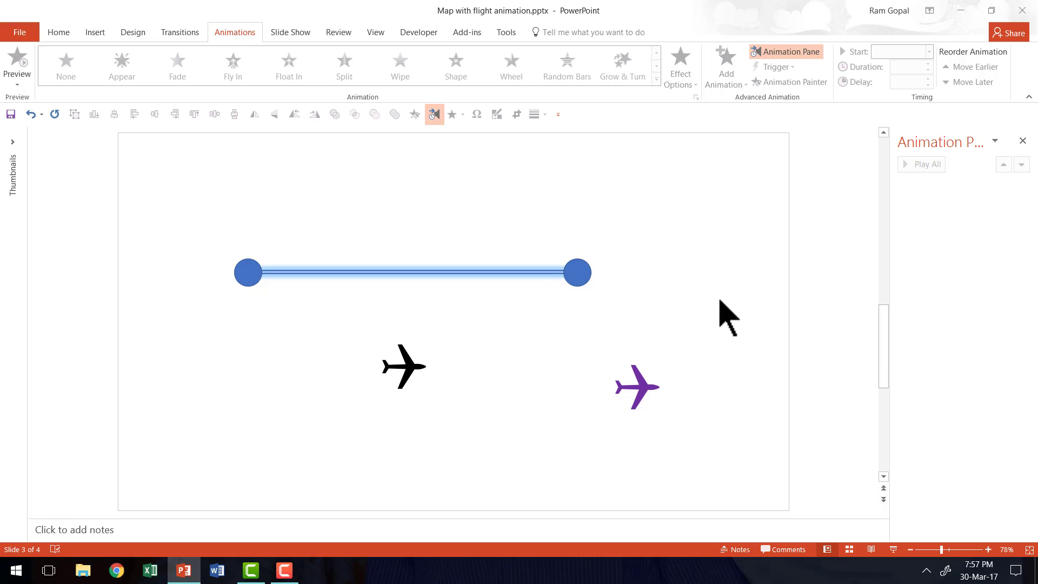
left_click(246, 270)
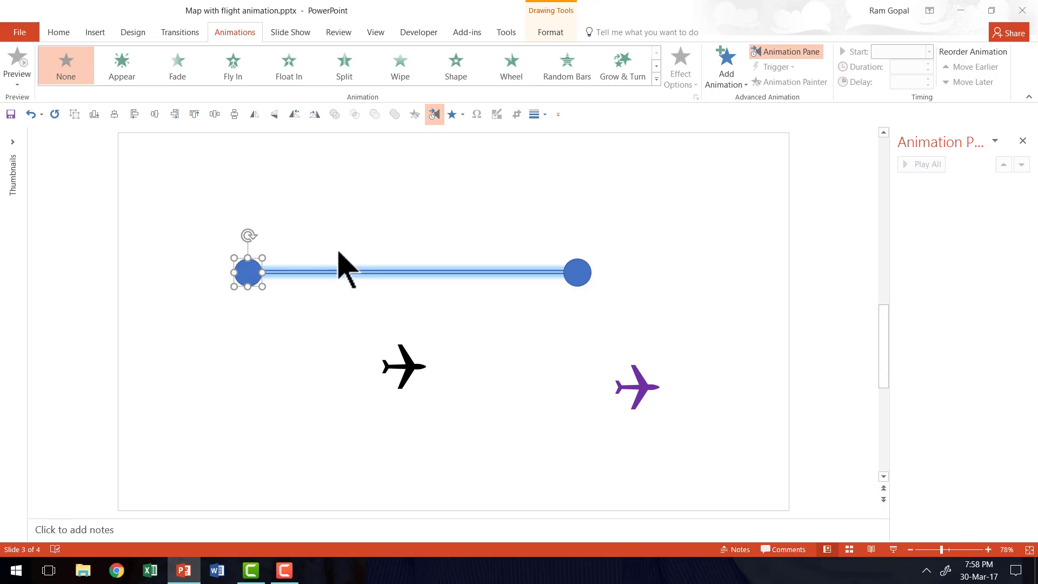
left_click(656, 79)
left_click(66, 174)
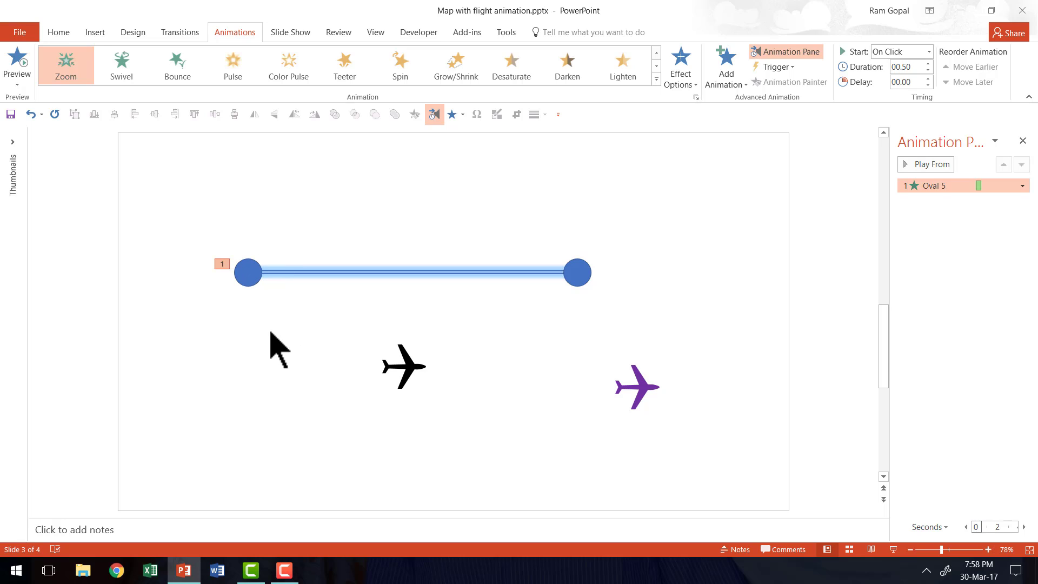
Move the black airplane onto the left circle and give it a Fade effect
left_click(414, 369)
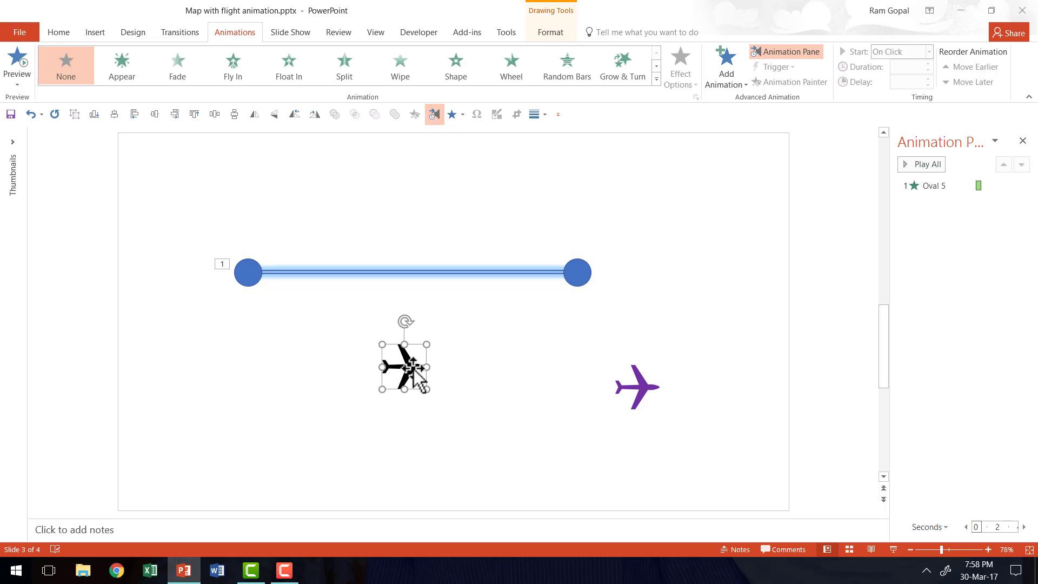
left_click_drag(414, 368, 253, 275)
right_click(261, 337)
left_click(316, 247)
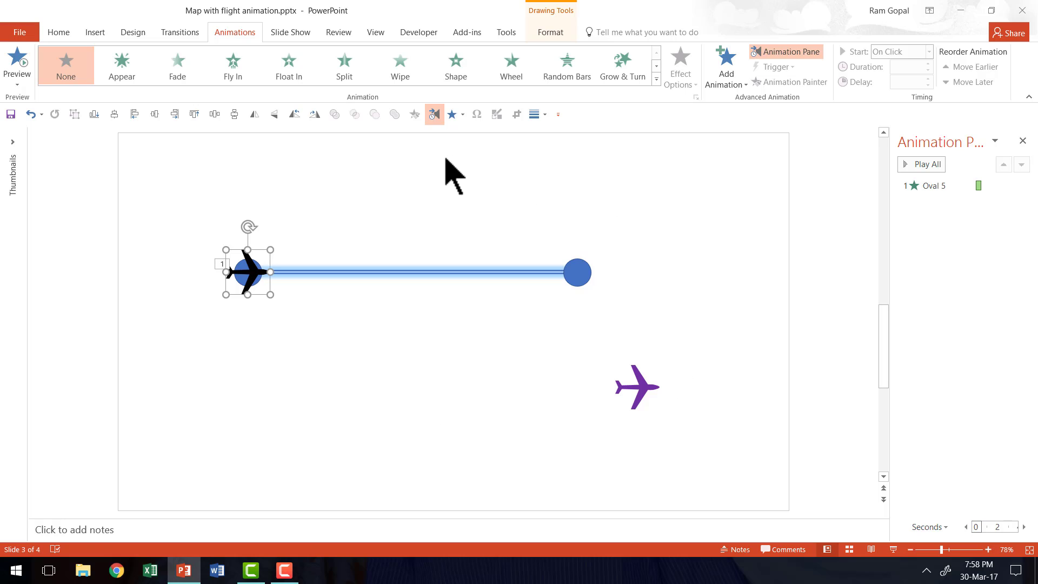
left_click(177, 70)
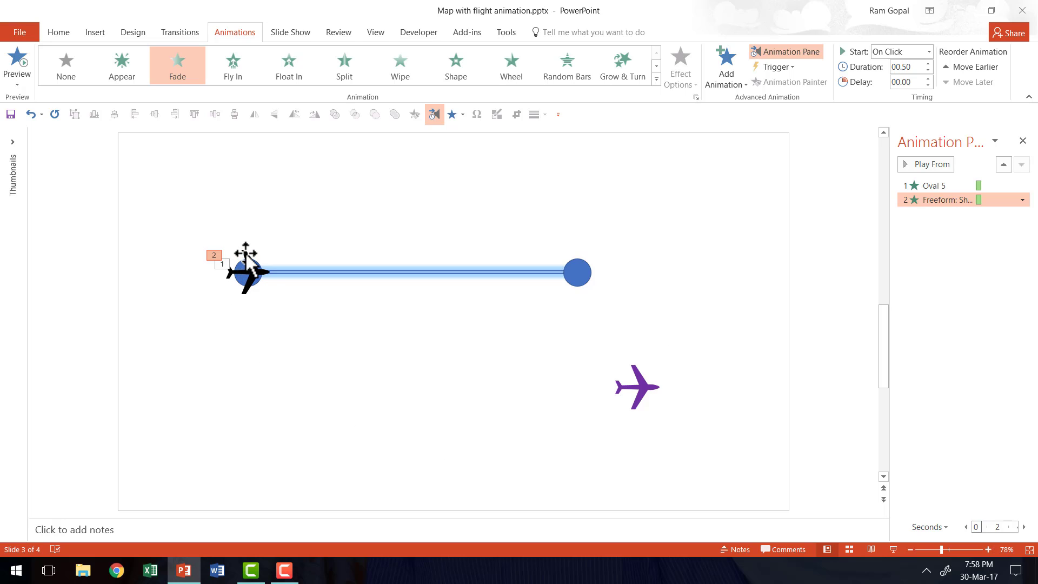
left_click(245, 252)
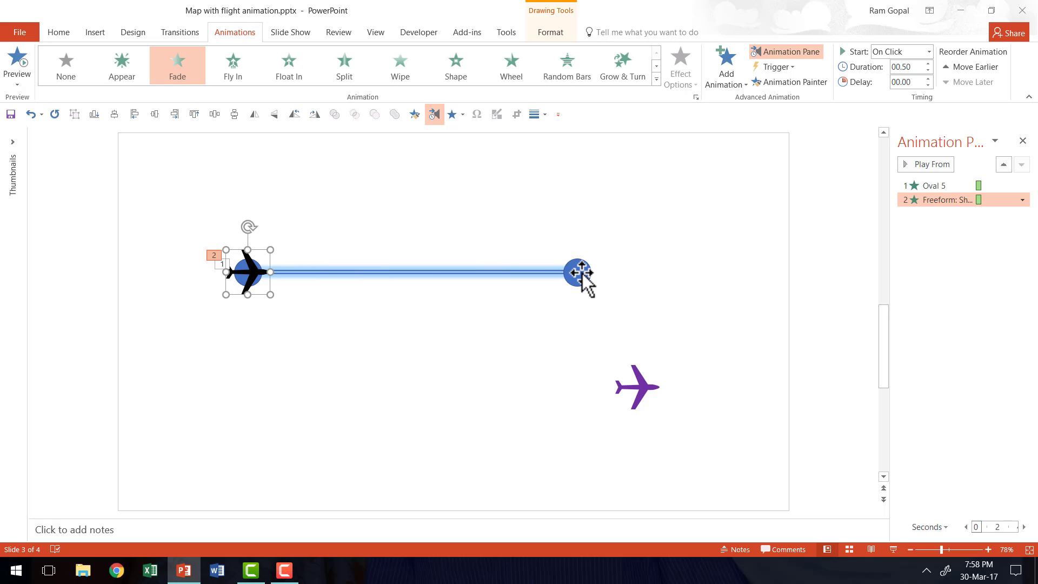
left_click(720, 86)
Add a Right motion path to the black airplane, ending on the right-hand circle
left_click(739, 524)
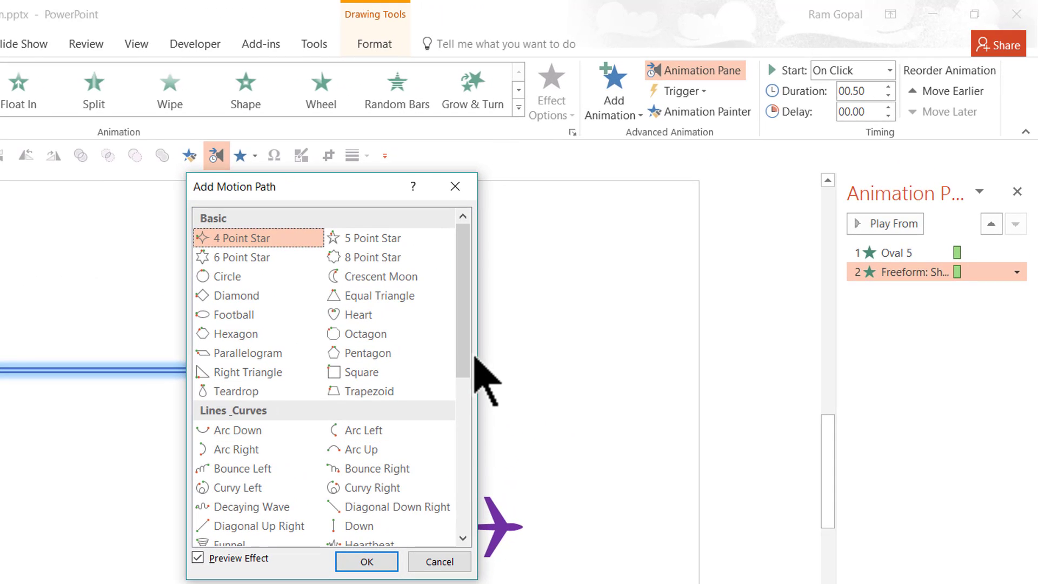
left_click_drag(465, 352, 468, 417)
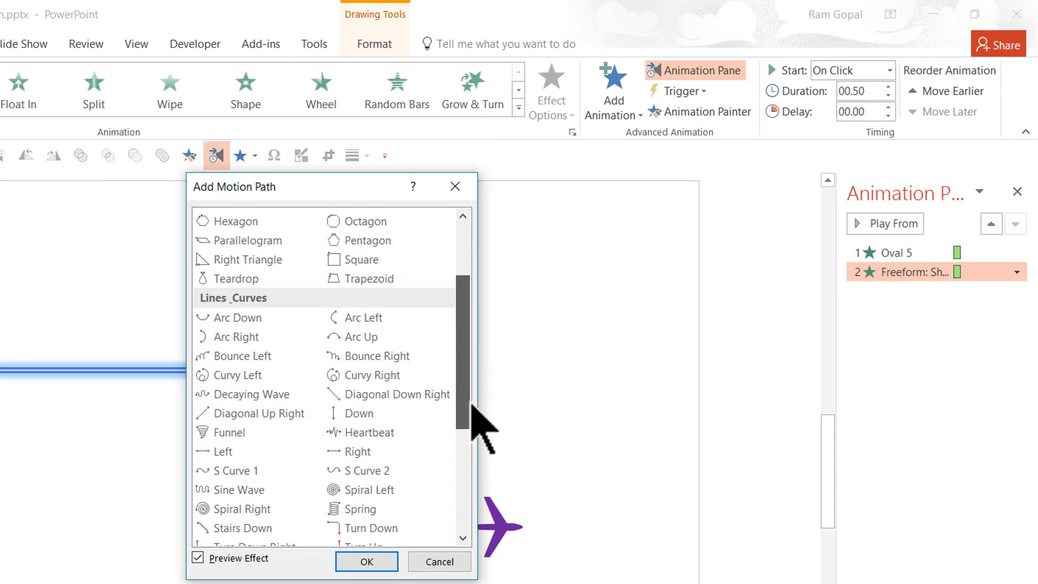
left_click(357, 443)
left_click(361, 560)
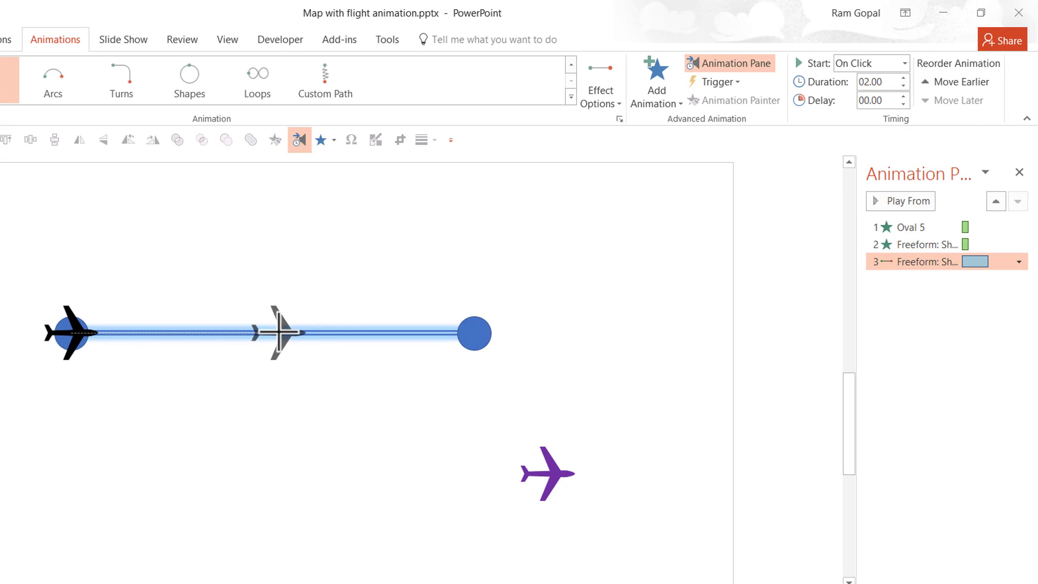
left_click_drag(285, 332, 471, 337)
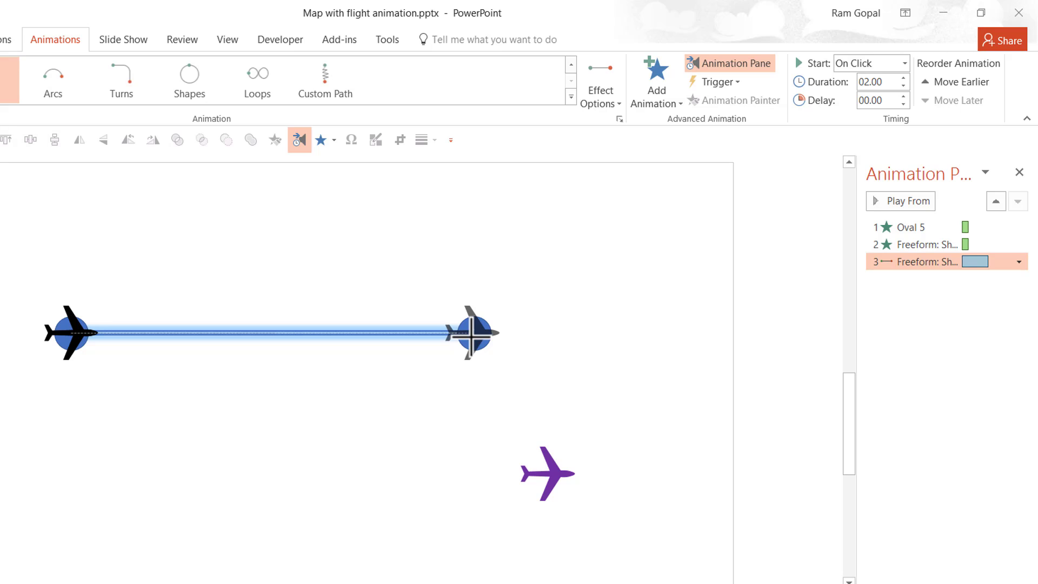
left_click_drag(471, 336, 471, 337)
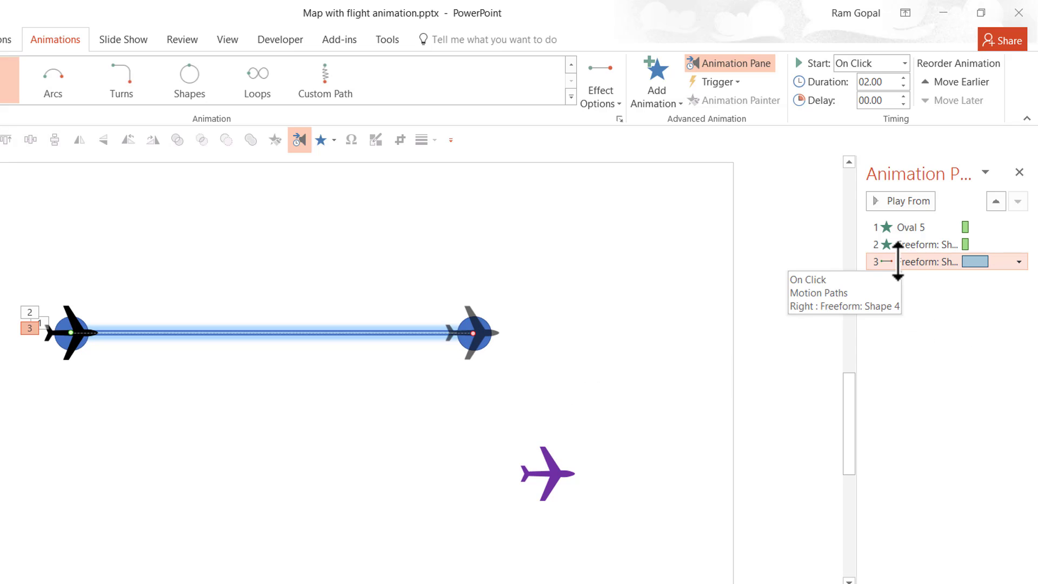
Remove the smooth start and smooth end from the airplane's flight path effect
left_click(1018, 262)
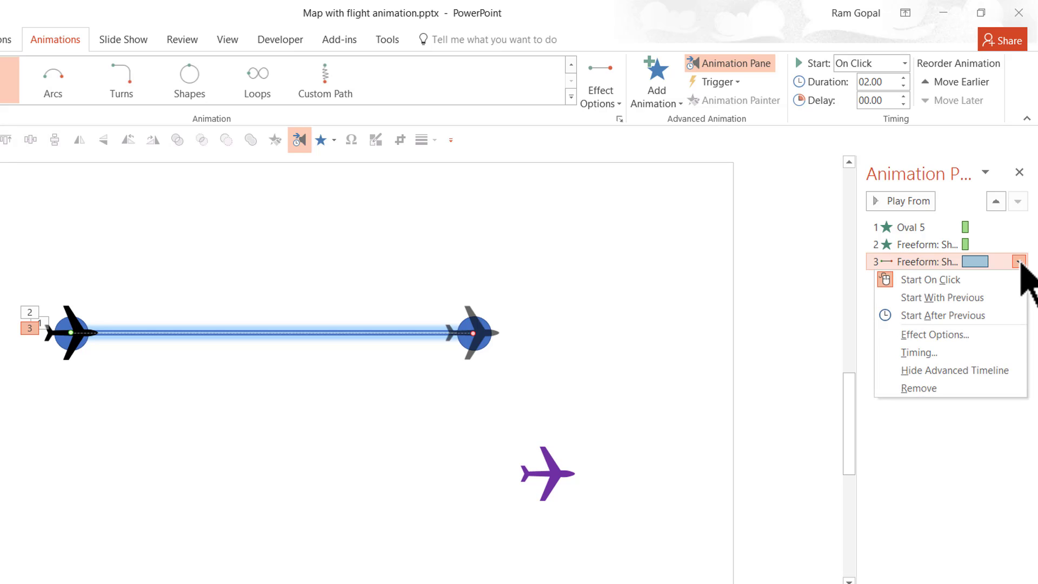
left_click(940, 335)
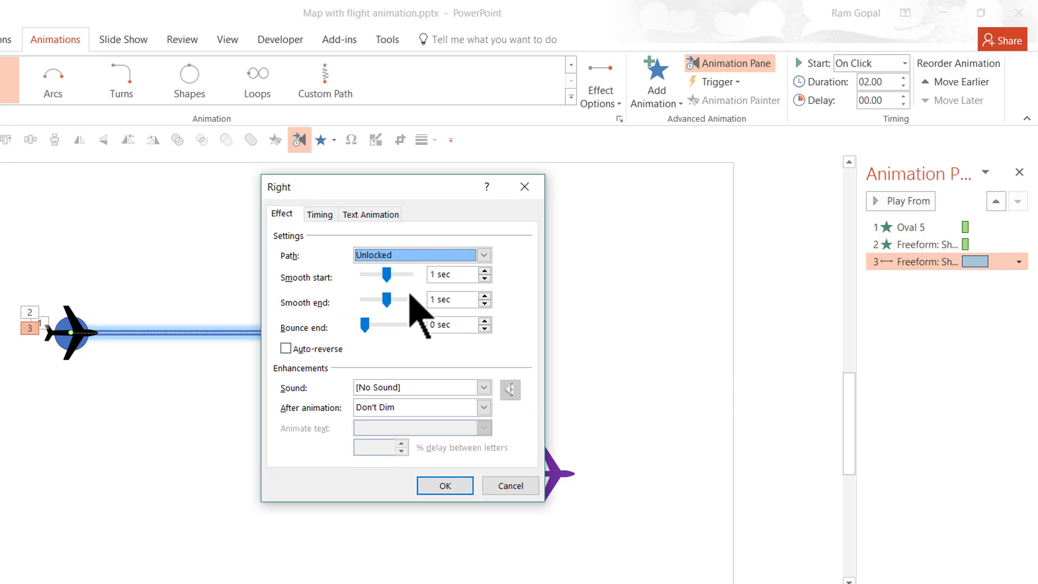
left_click_drag(385, 275, 332, 278)
left_click(389, 301)
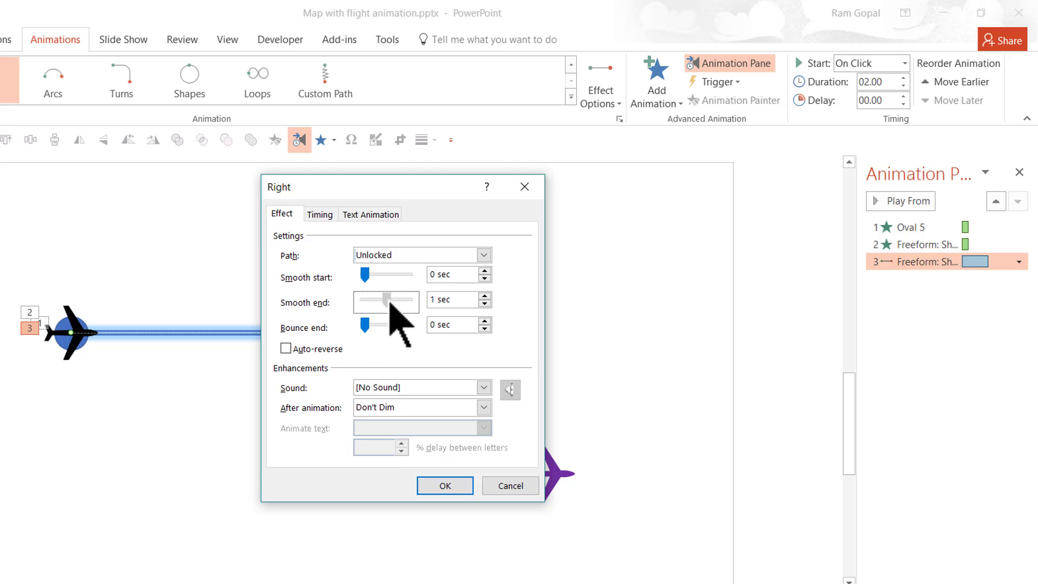
left_click_drag(390, 302, 350, 305)
left_click(445, 485)
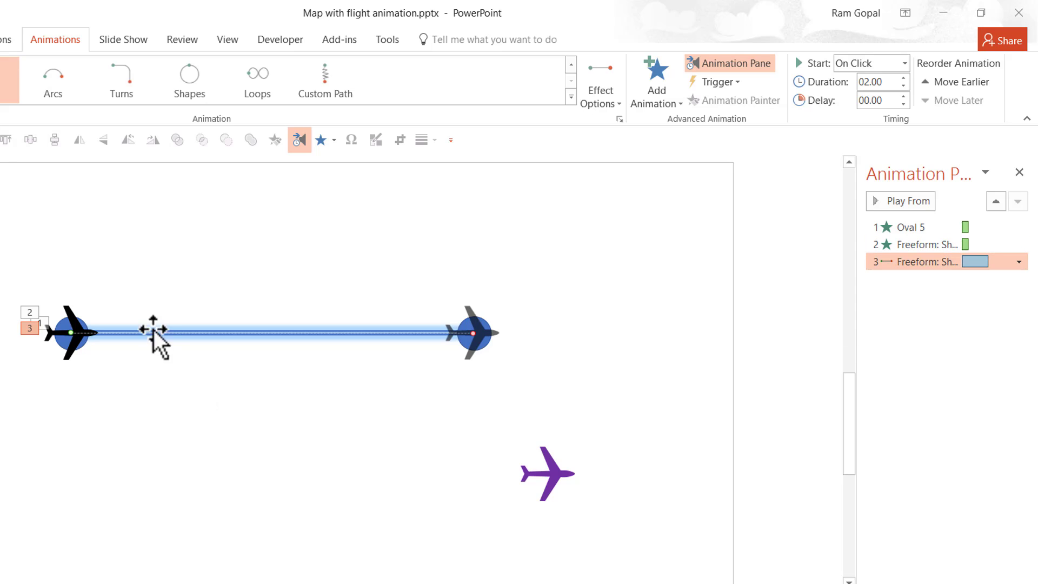
Set the flight-path animation to start After Previous
left_click(63, 307)
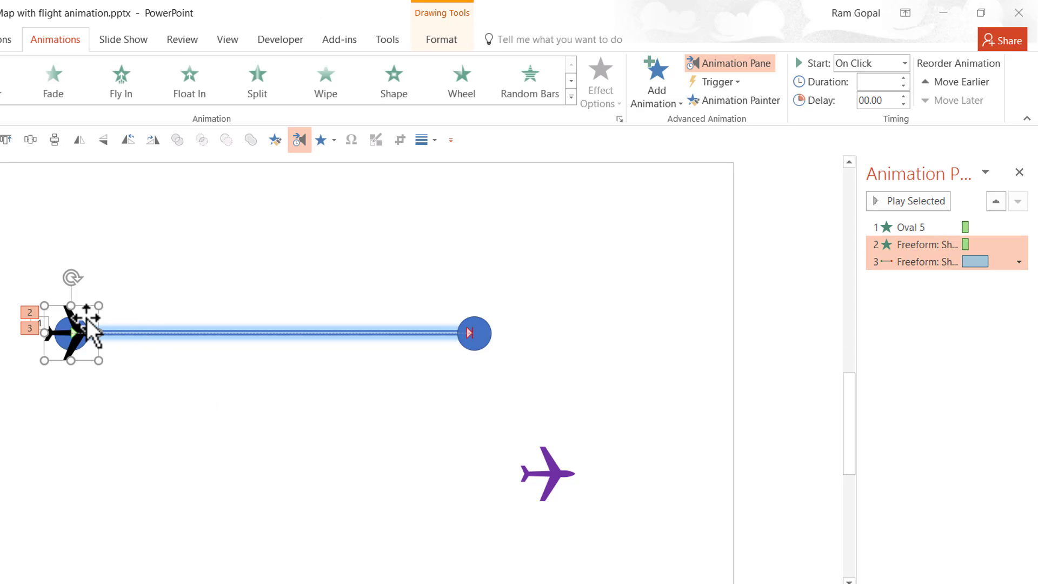
left_click(917, 262)
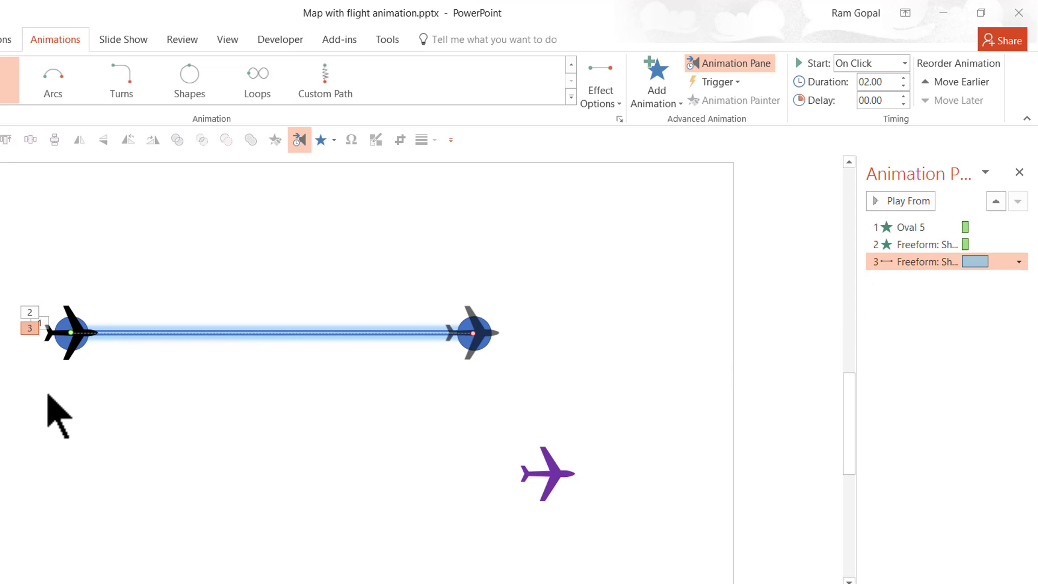
left_click(848, 60)
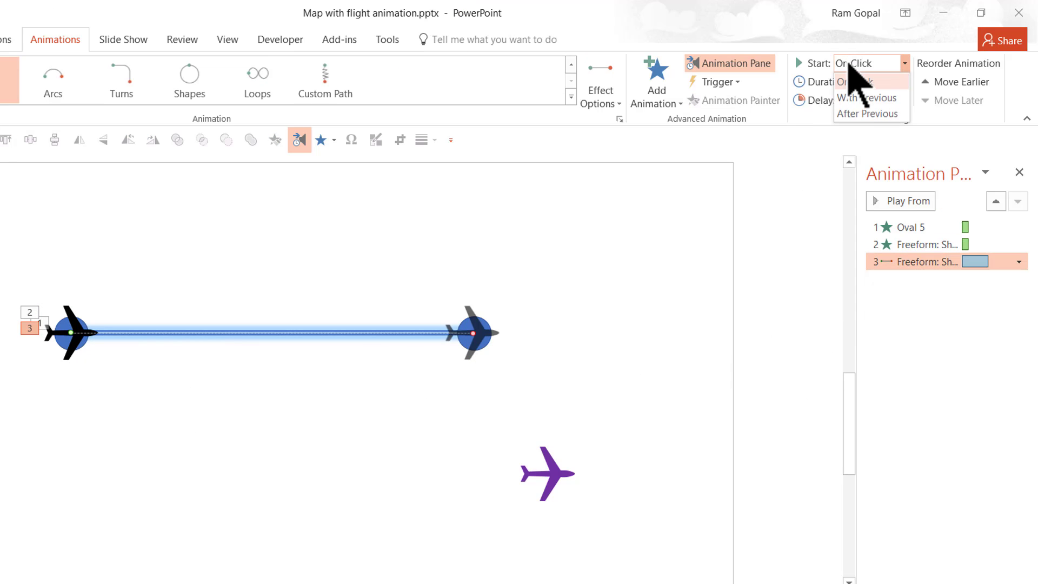
left_click(851, 113)
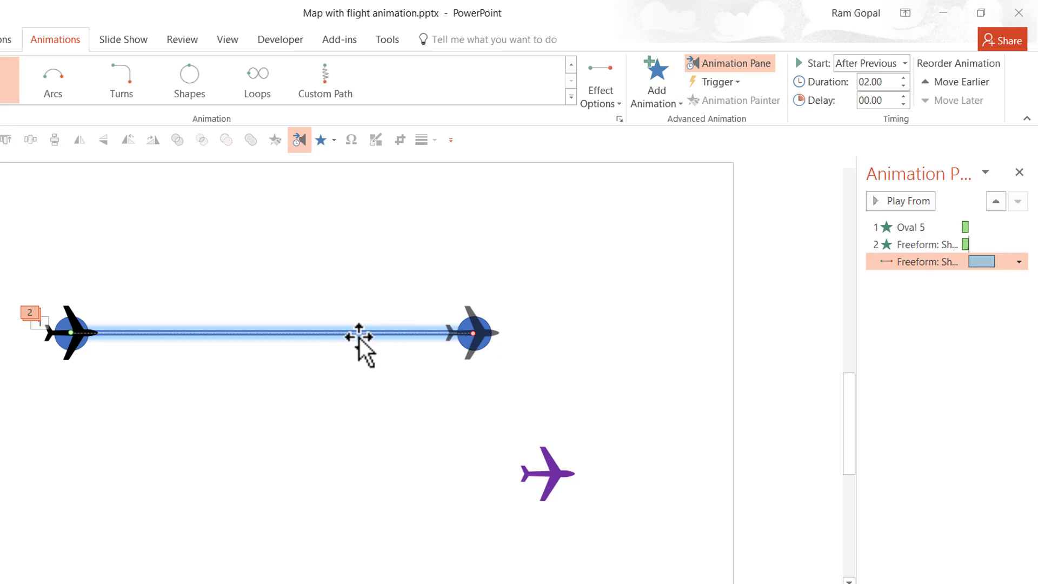
left_click(338, 337)
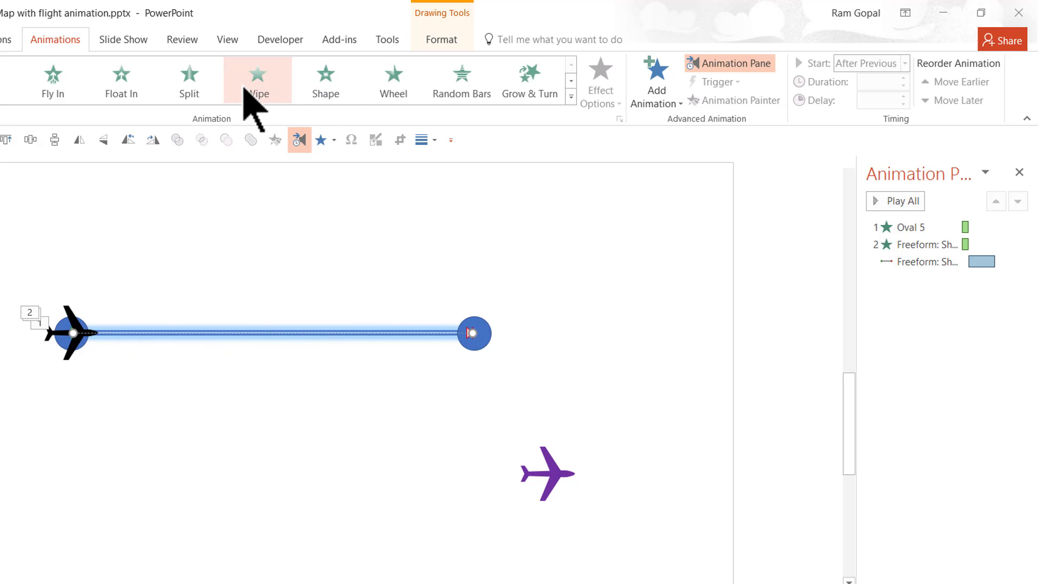
Give the line a Wipe entrance from the left, over 2 seconds, starting With Previous
left_click(271, 82)
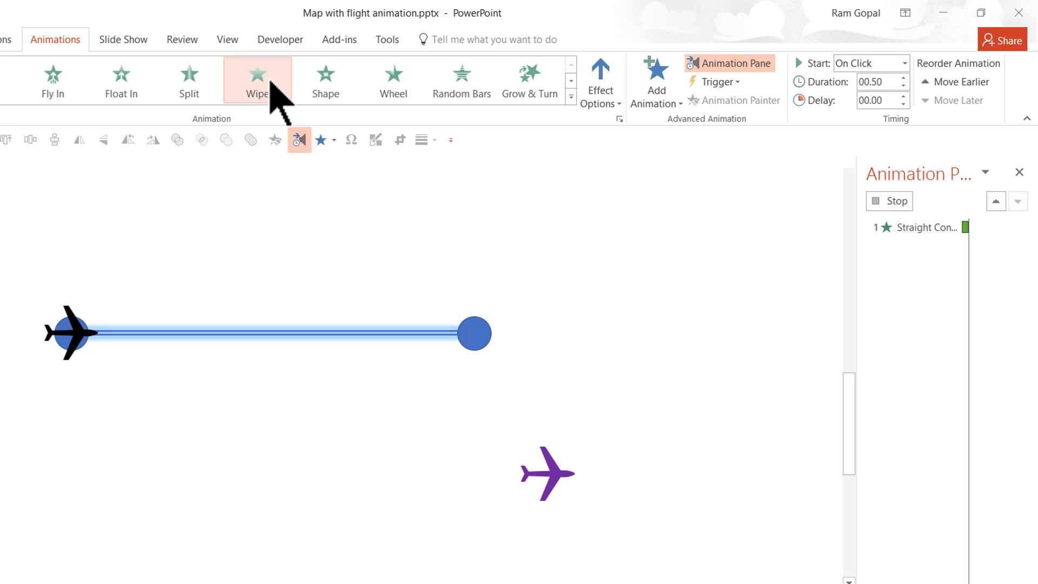
left_click(607, 86)
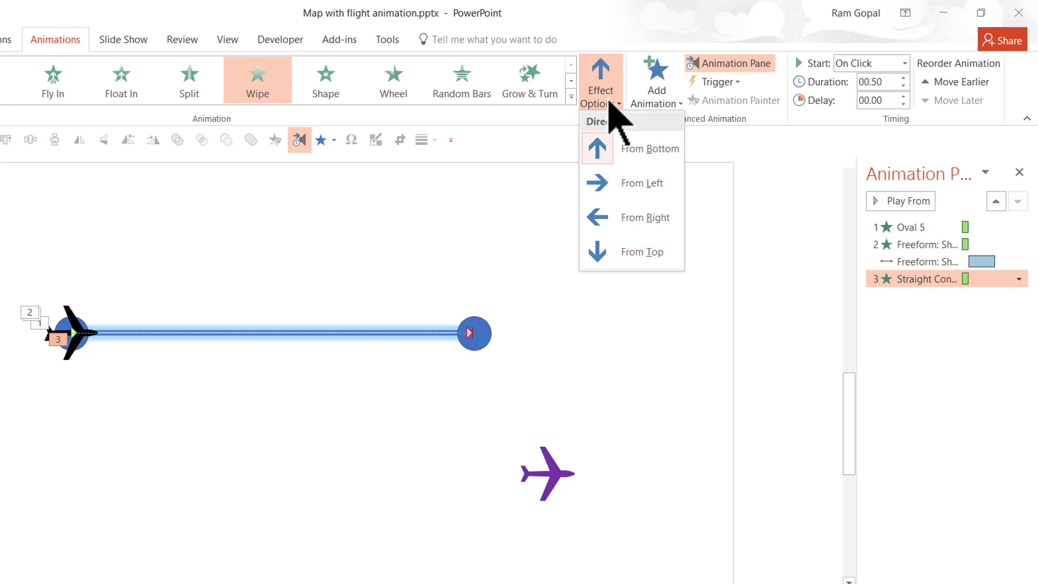
left_click(661, 190)
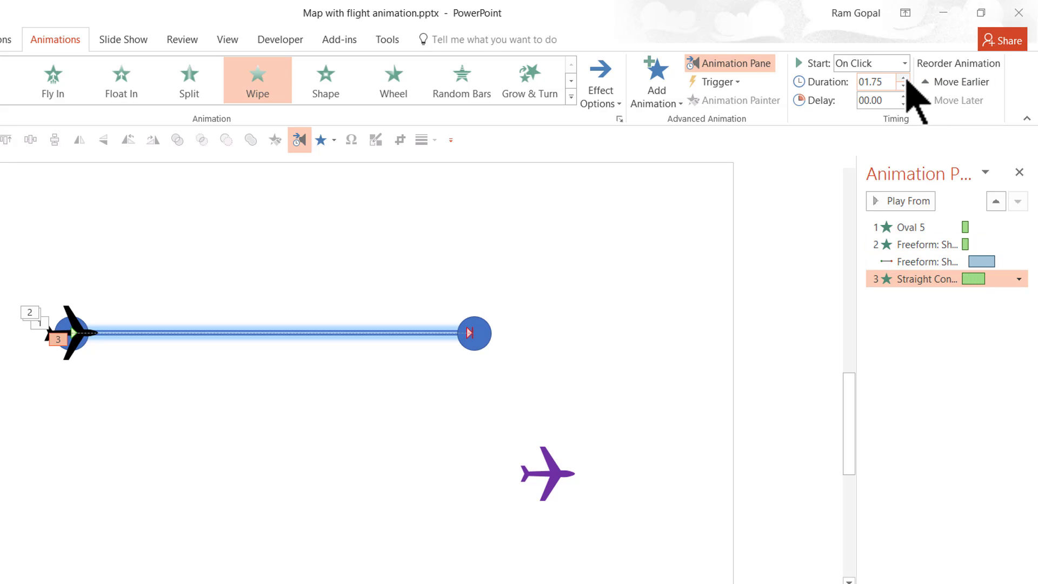
left_click_drag(910, 279, 910, 279)
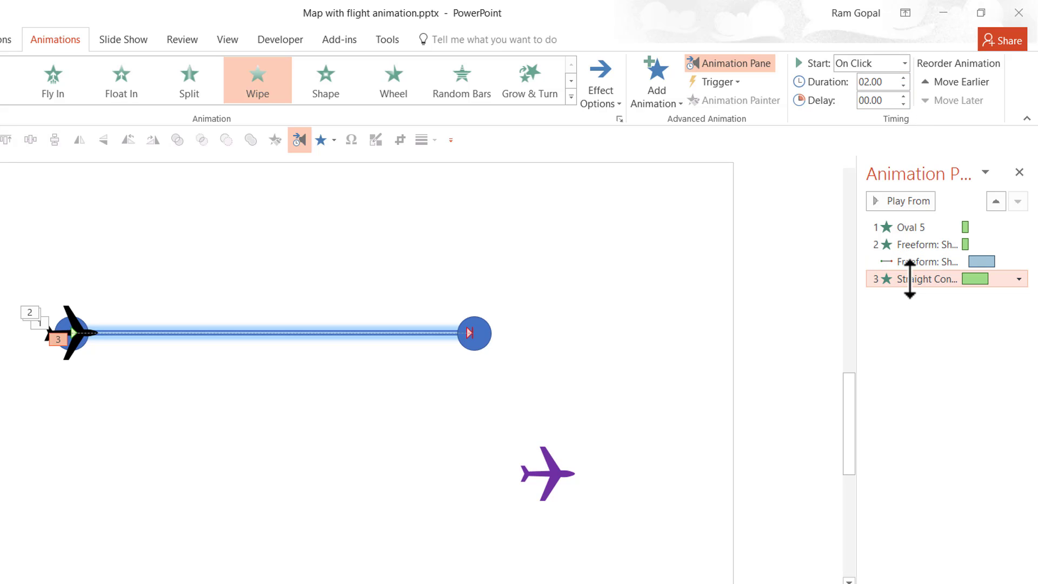
left_click(876, 63)
left_click(865, 98)
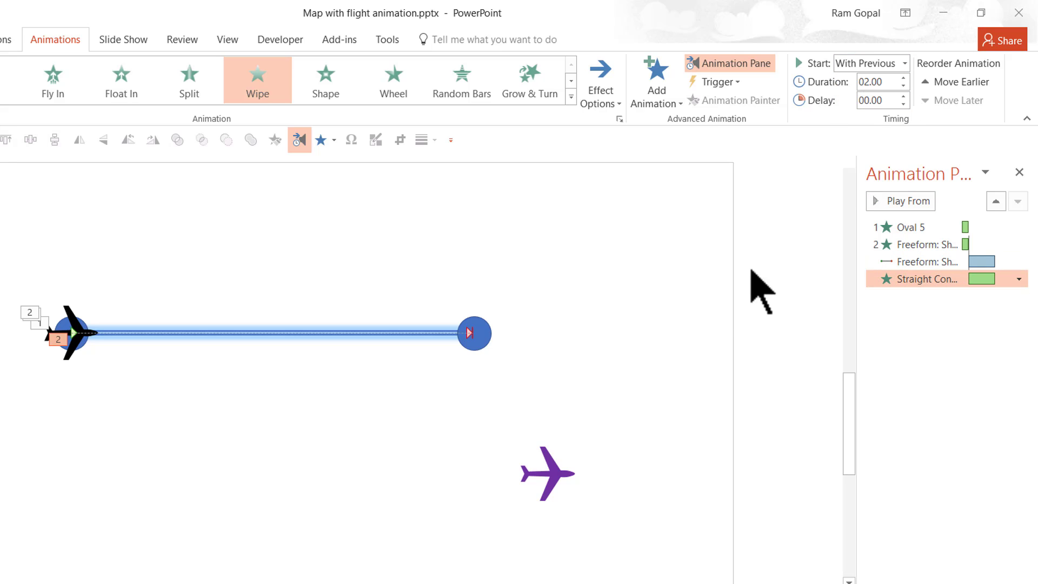
left_click(734, 299)
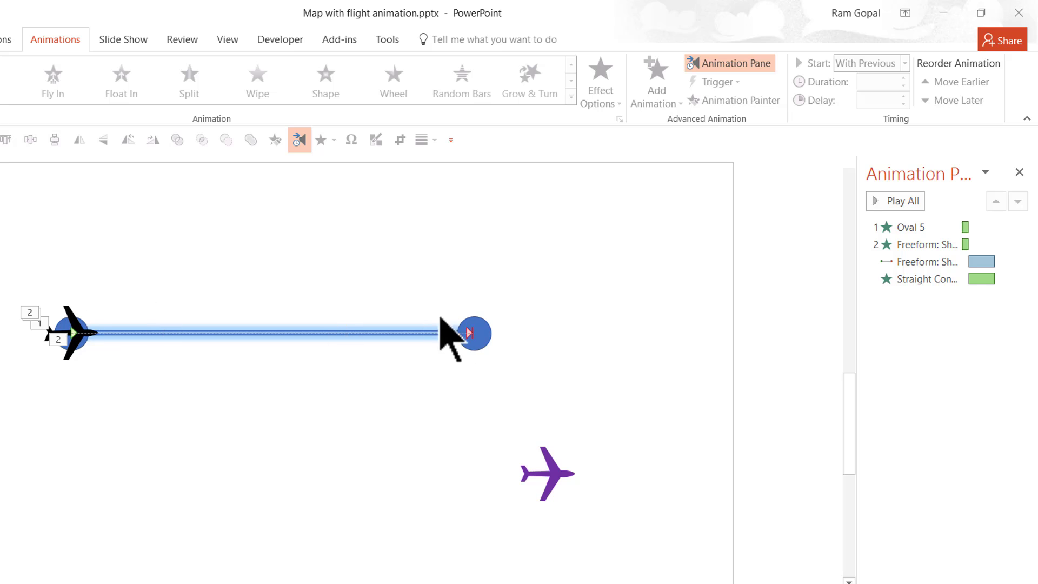
Apply a Zoom entrance to the blue circle at the line's right end
left_click_drag(528, 405, 446, 271)
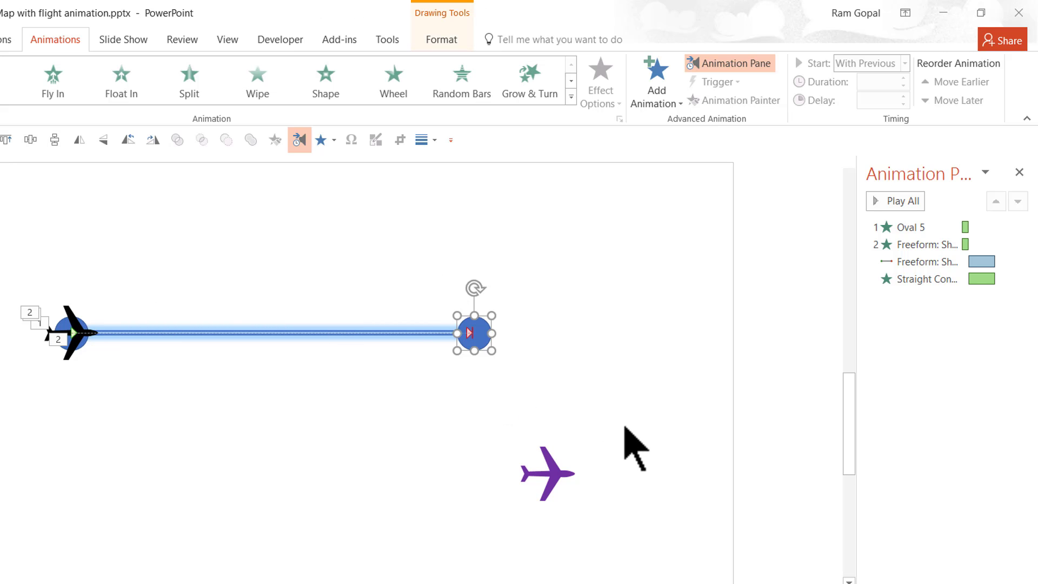
left_click(571, 97)
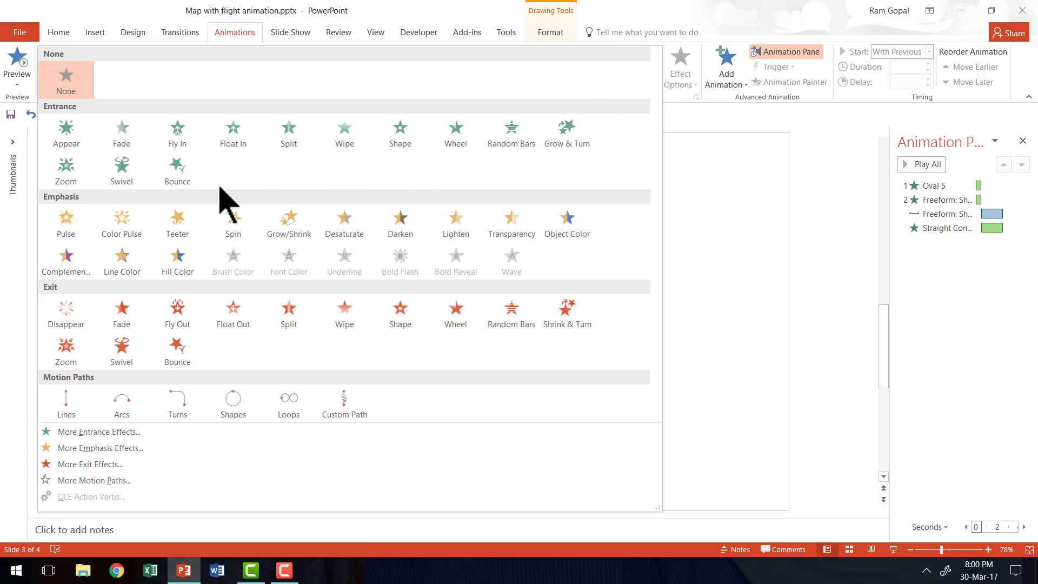
left_click(76, 172)
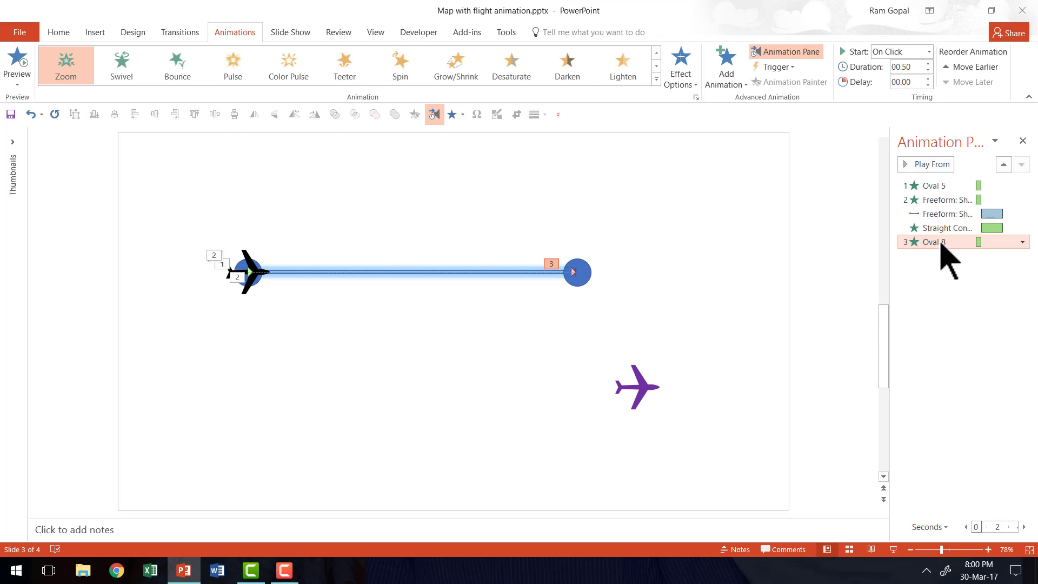
Set the right circle's (Oval 8) Zoom entrance to start After Previous
left_click(893, 51)
left_click(899, 97)
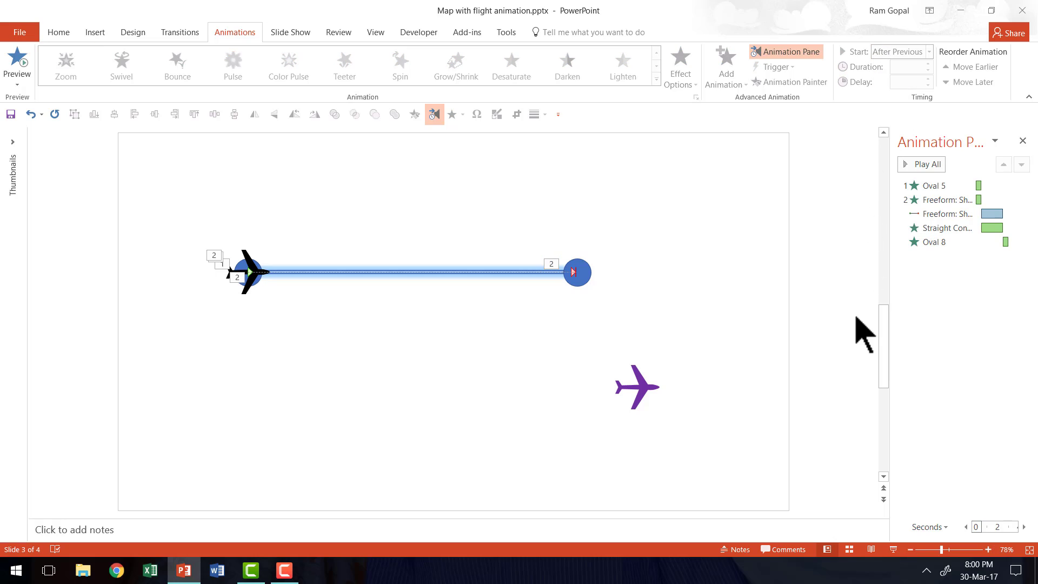
left_click(983, 189)
Drag the purple airplane onto the right-hand blue circle
left_click(643, 387)
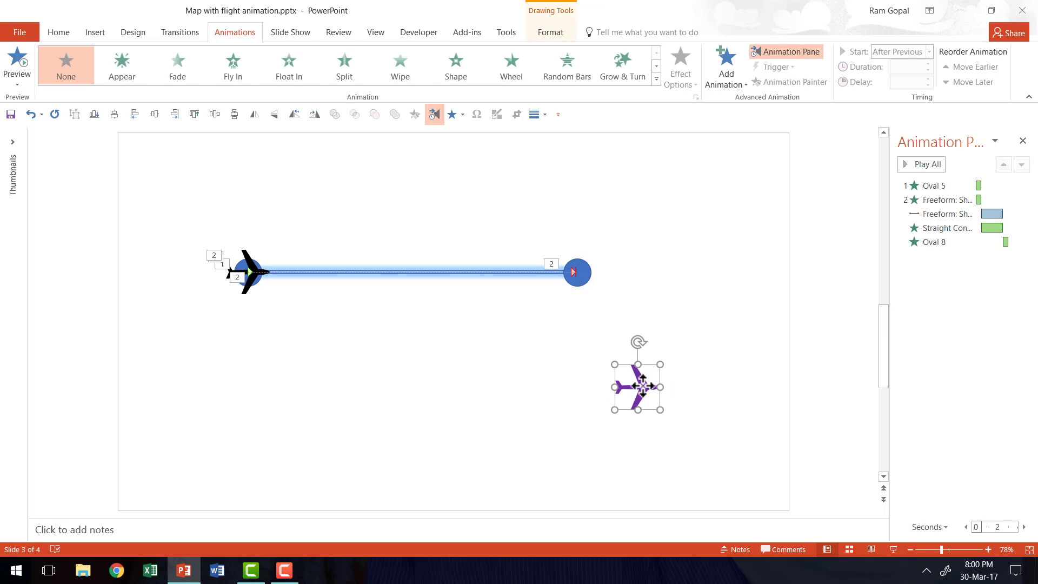
left_click_drag(642, 388, 578, 274)
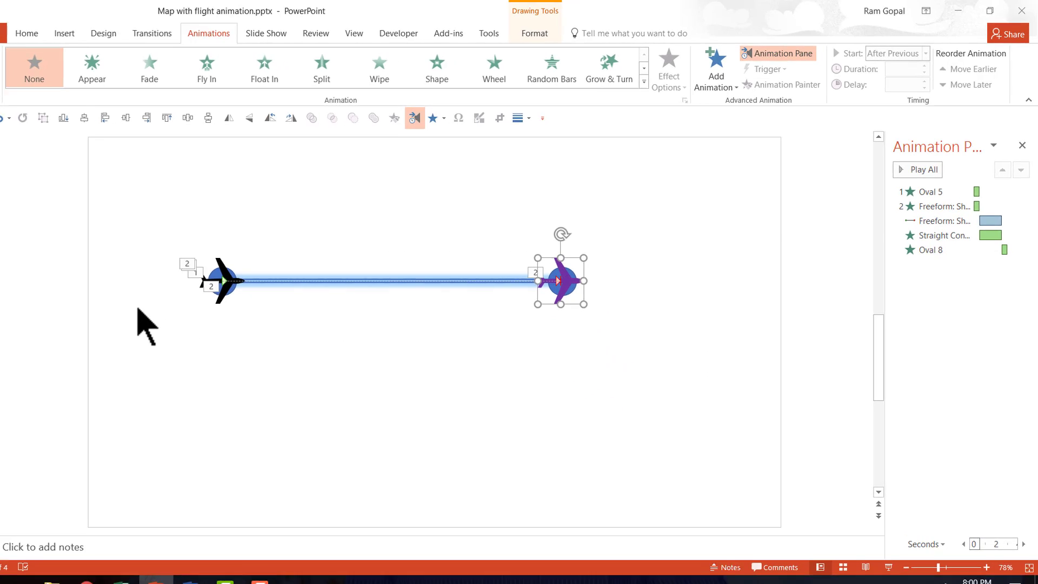
left_click(63, 319)
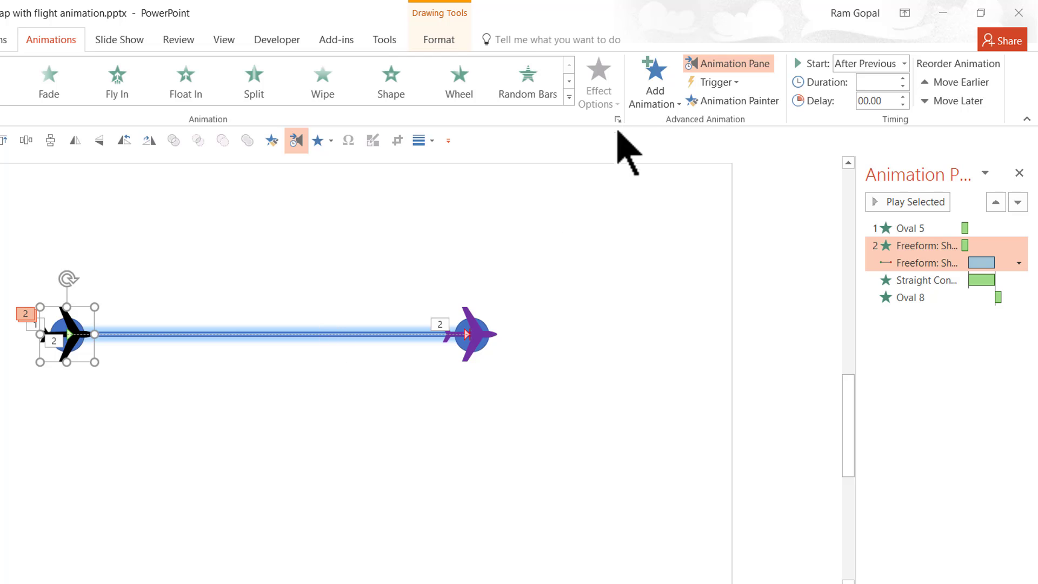
Give the black plane a Disappear exit and the purple plane an Appear entrance
left_click(655, 93)
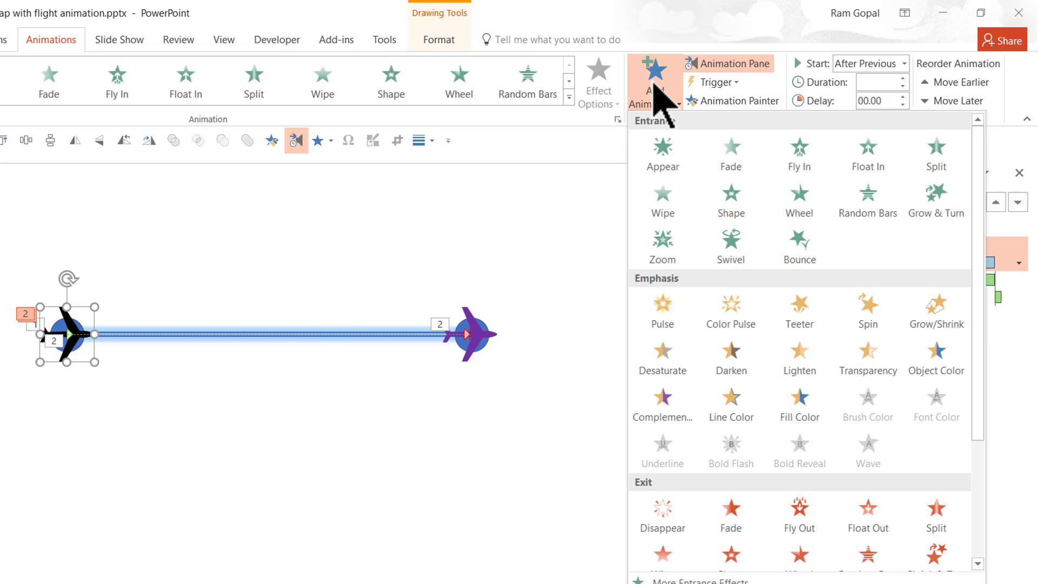
left_click(662, 517)
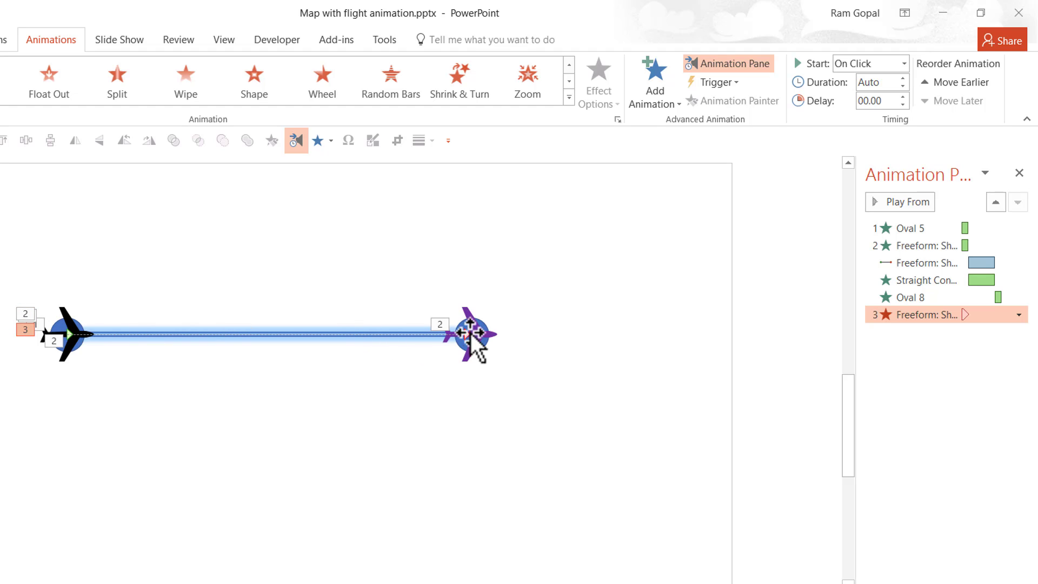
left_click(465, 313)
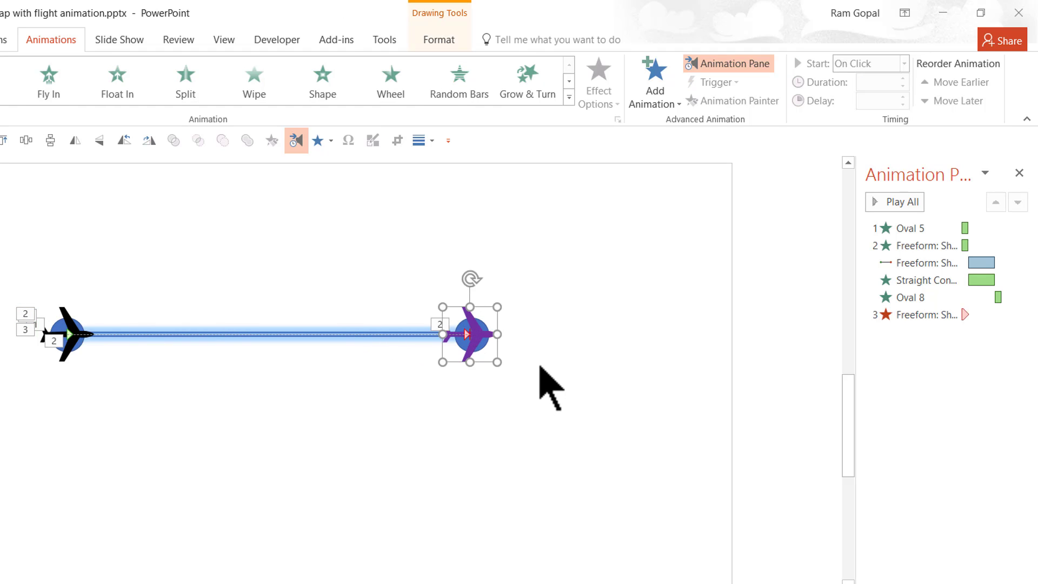
left_click(656, 97)
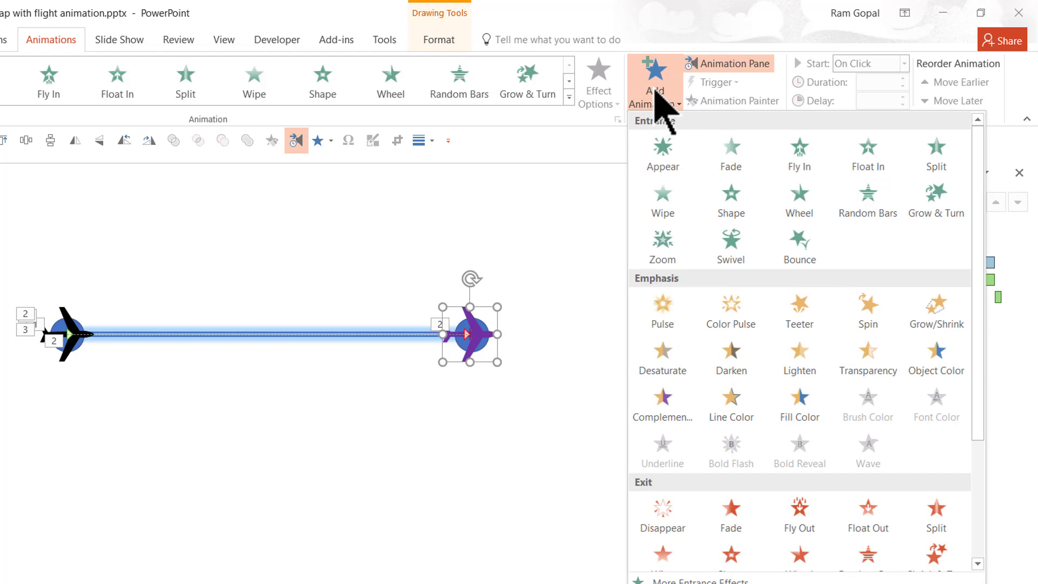
left_click(664, 164)
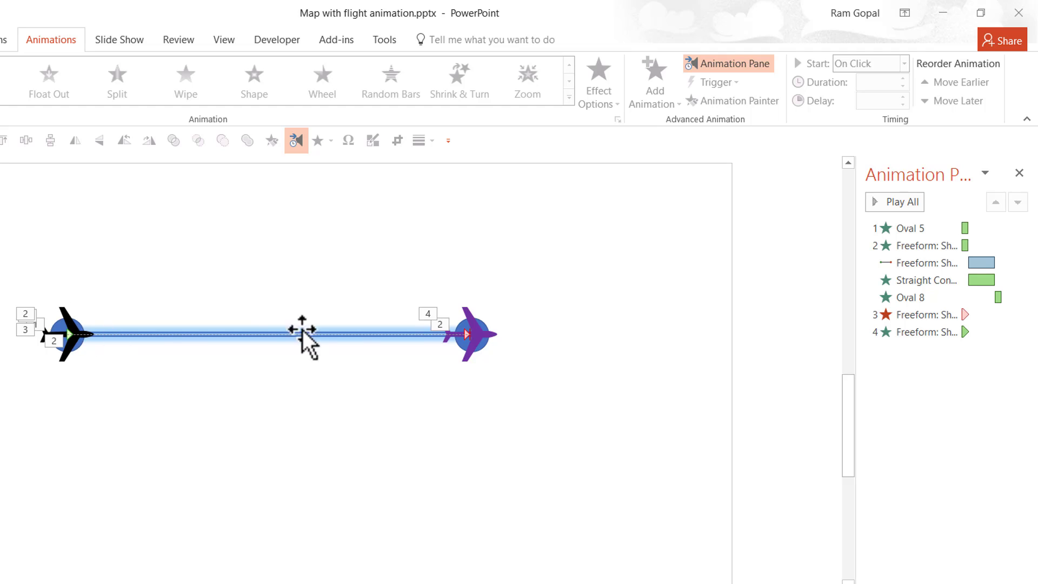
Move the black plane's Disappear above the circle zoom and start it After Previous
mouse_move(925, 315)
left_mouse_down()
mouse_move(929, 293)
mouse_move(938, 301)
left_mouse_up()
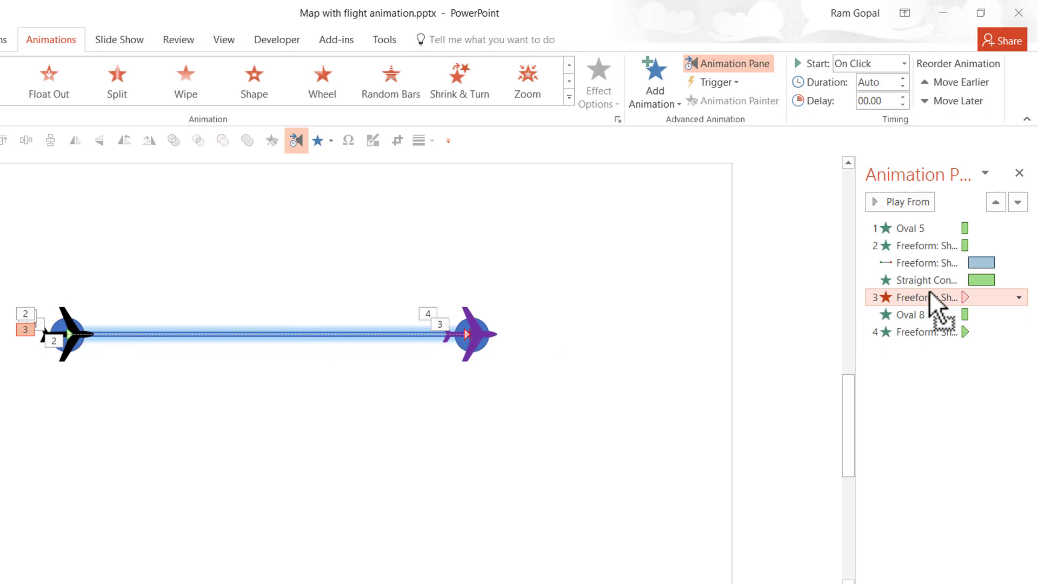
left_click(861, 66)
left_click(862, 114)
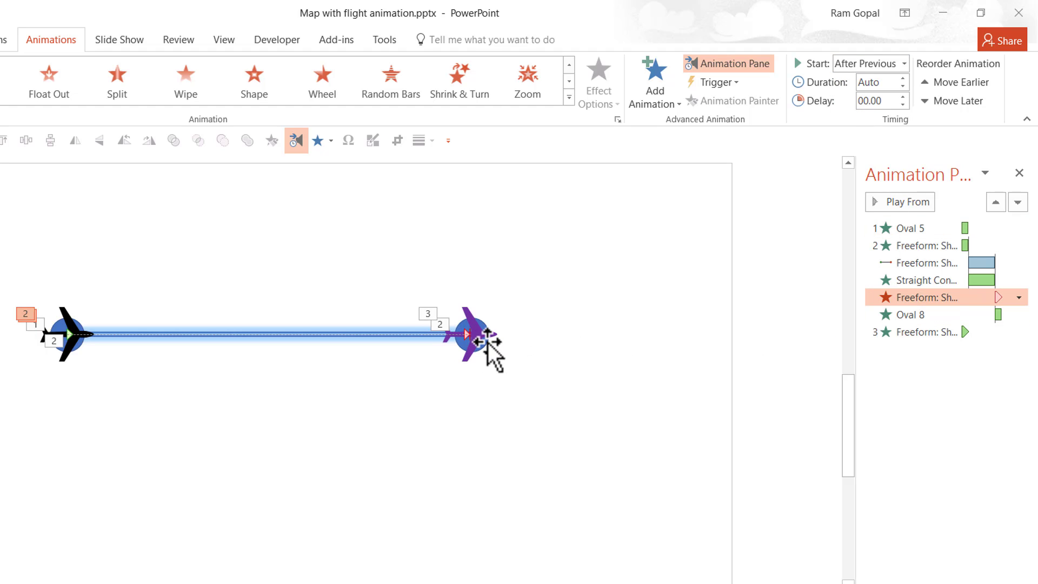
Move the purple plane's Appear above the circle zoom and start it With Previous
left_click_drag(904, 331, 907, 300)
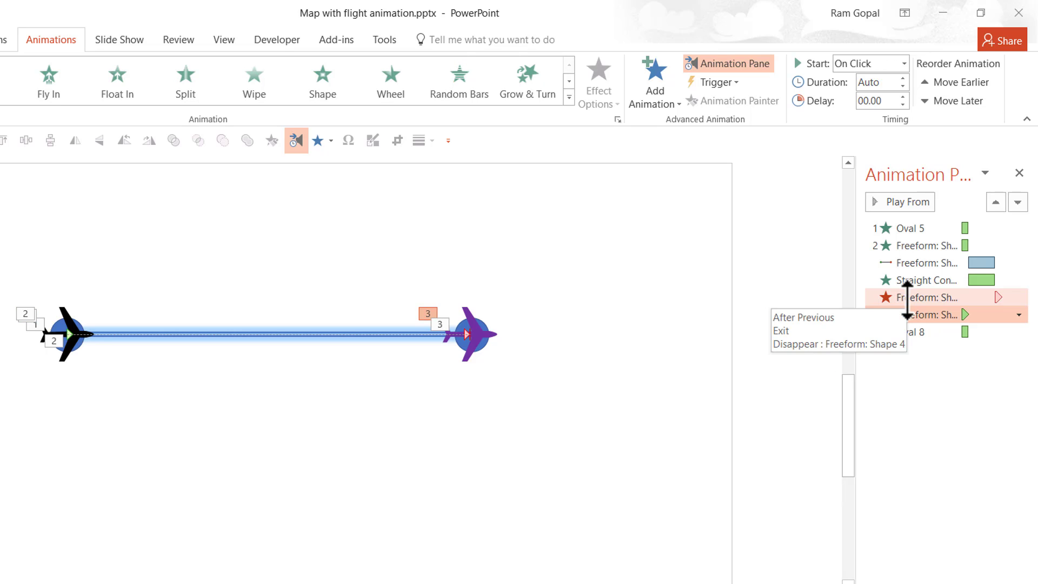
left_click(871, 65)
left_click(868, 98)
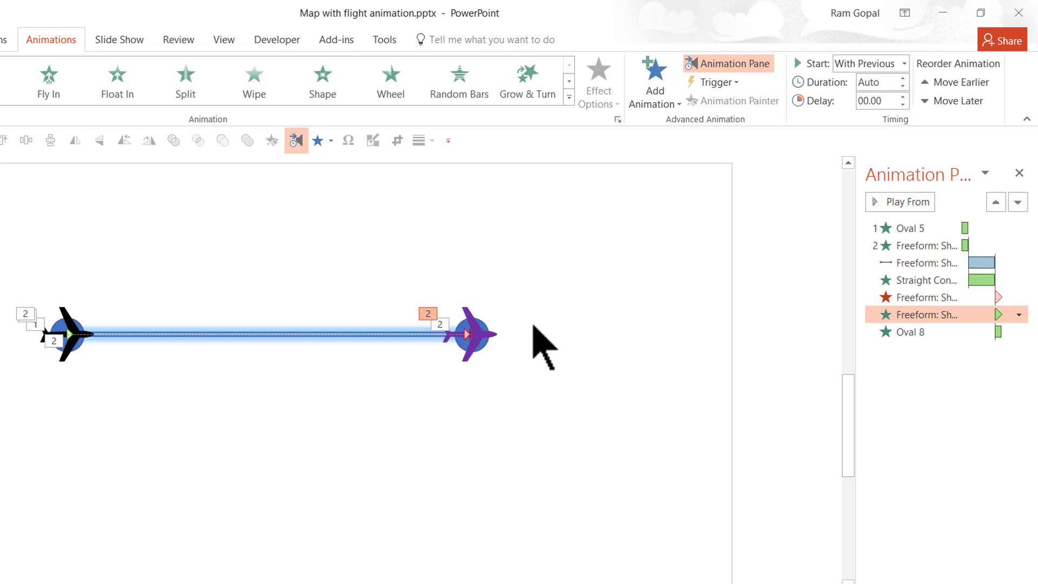
left_click(551, 432)
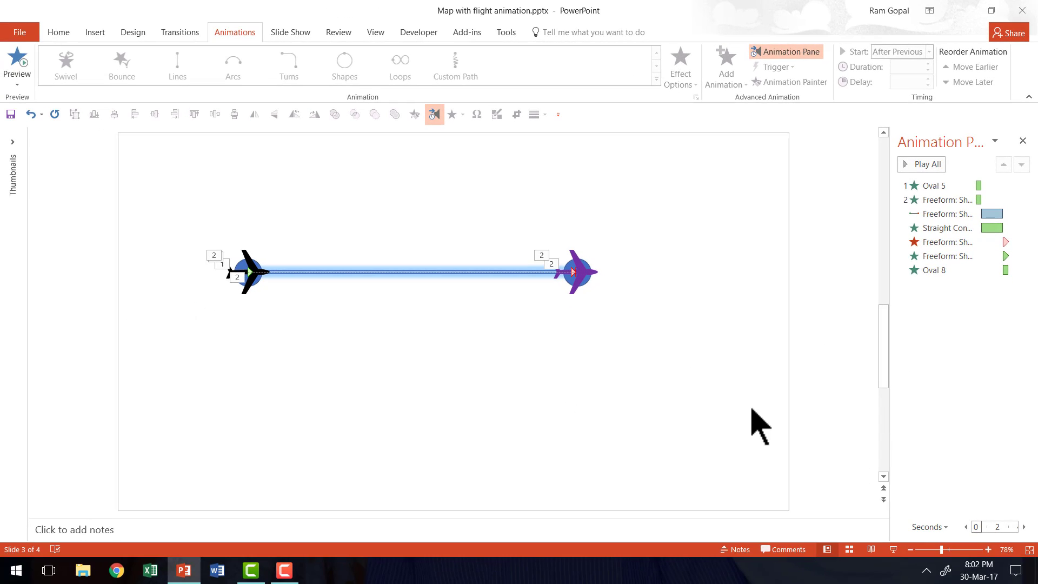
left_click(894, 549)
left_click(954, 494)
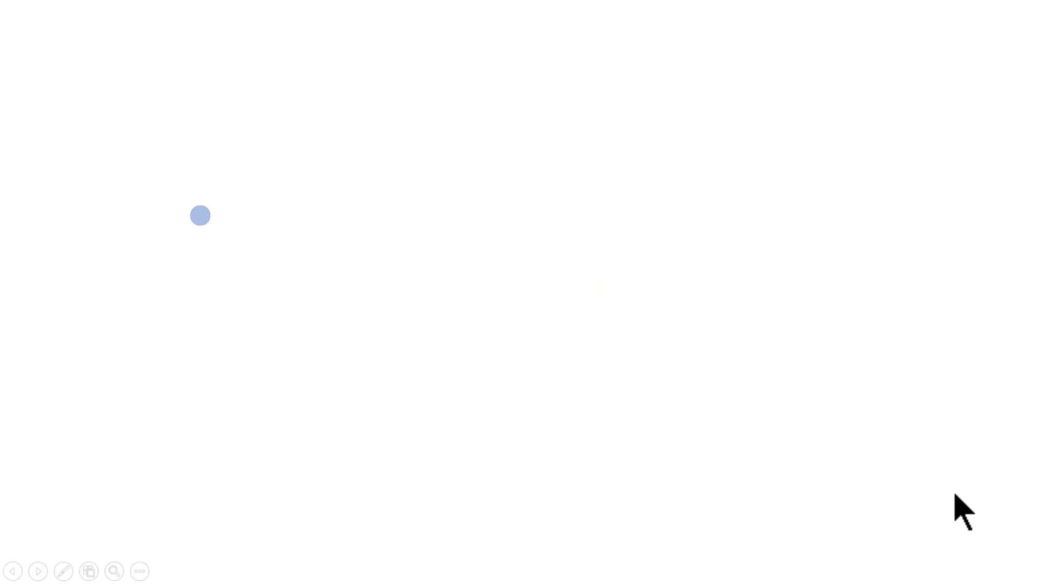
left_click(954, 514)
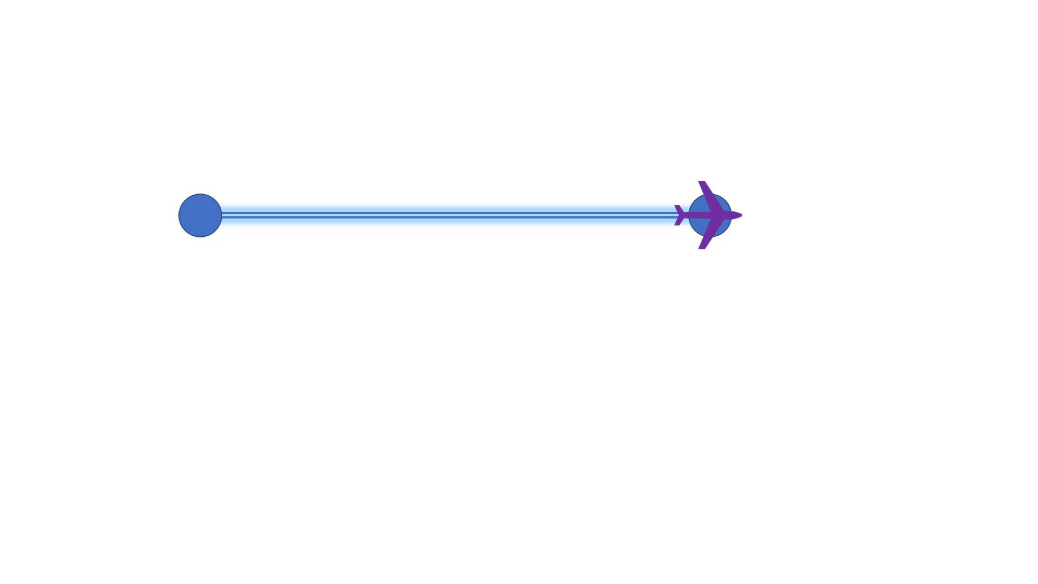
key("Escape")
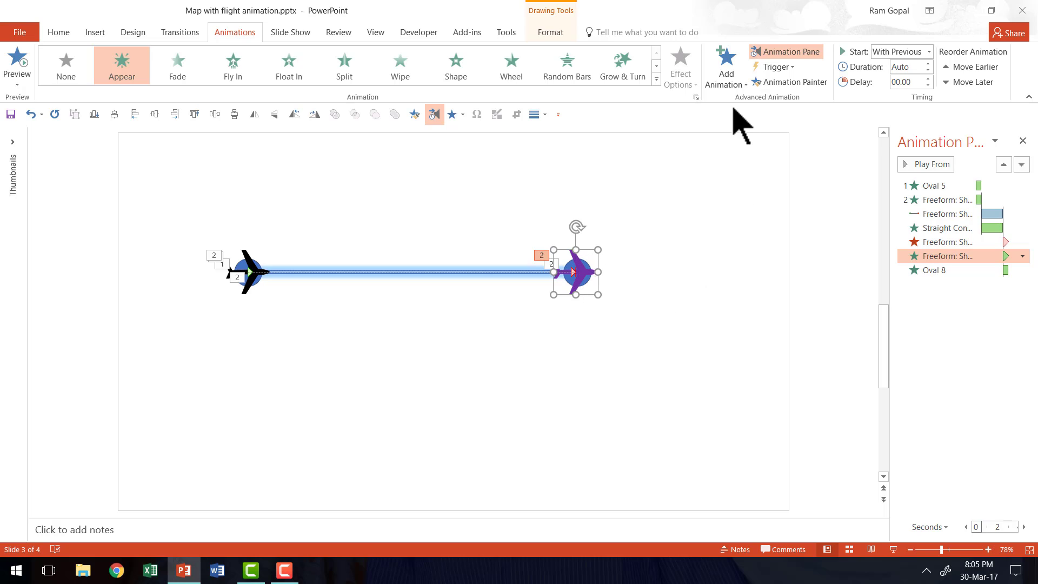
Add a Spin emphasis to the purple plane with a custom 180° Clockwise amount
left_click(730, 69)
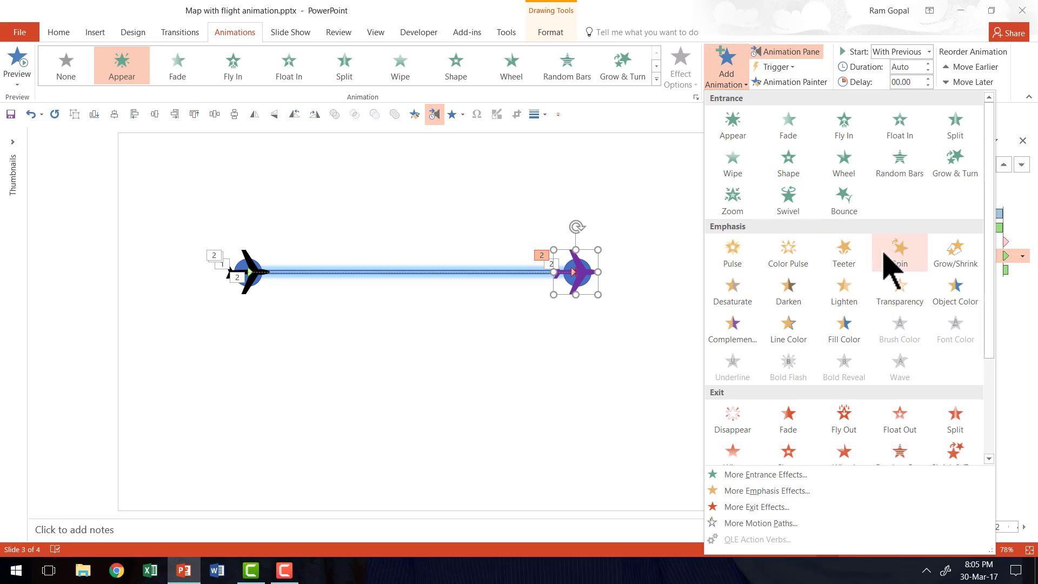
left_click(900, 254)
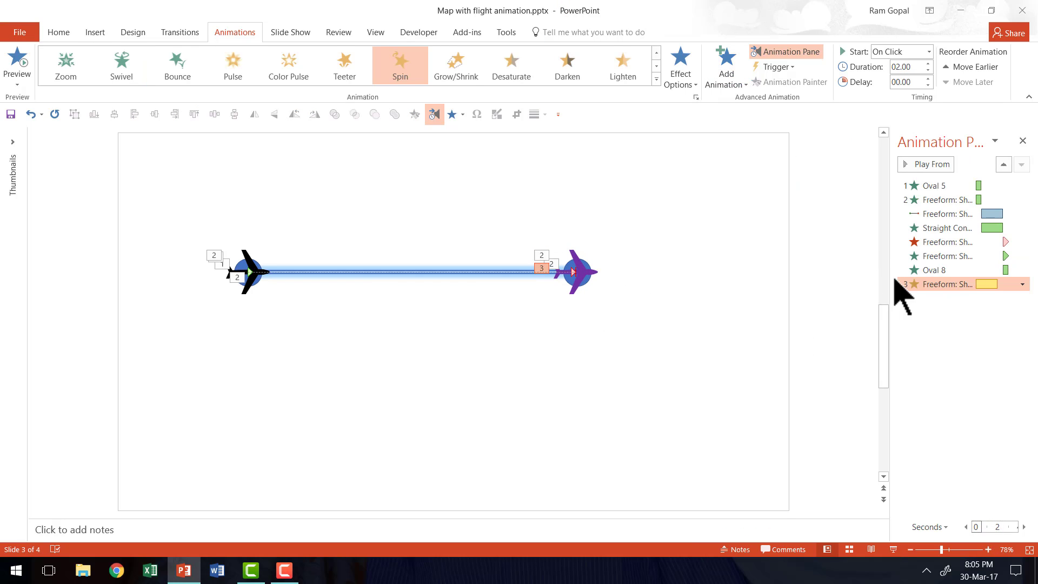
left_click(1022, 284)
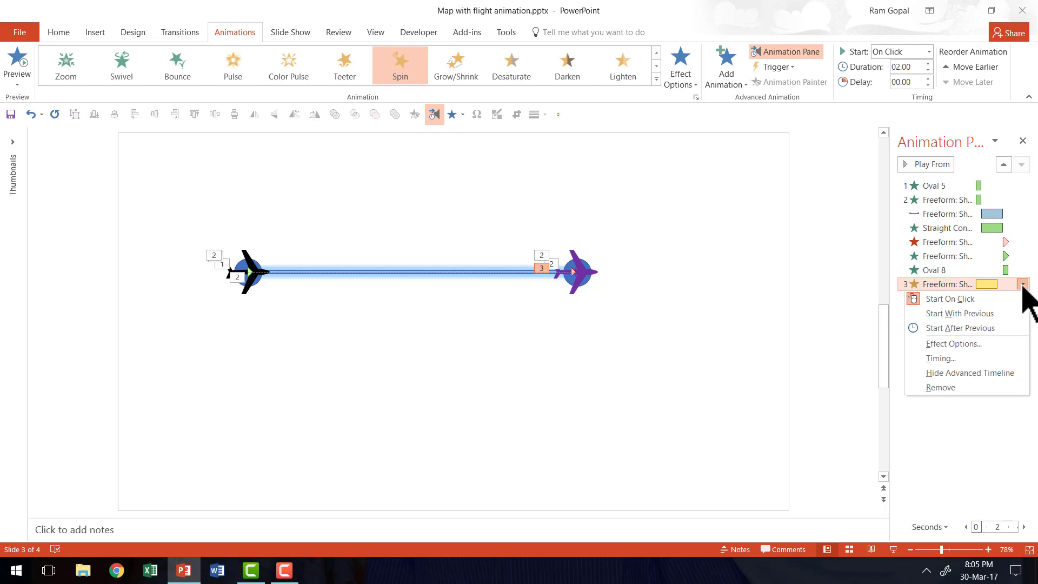
left_click(953, 344)
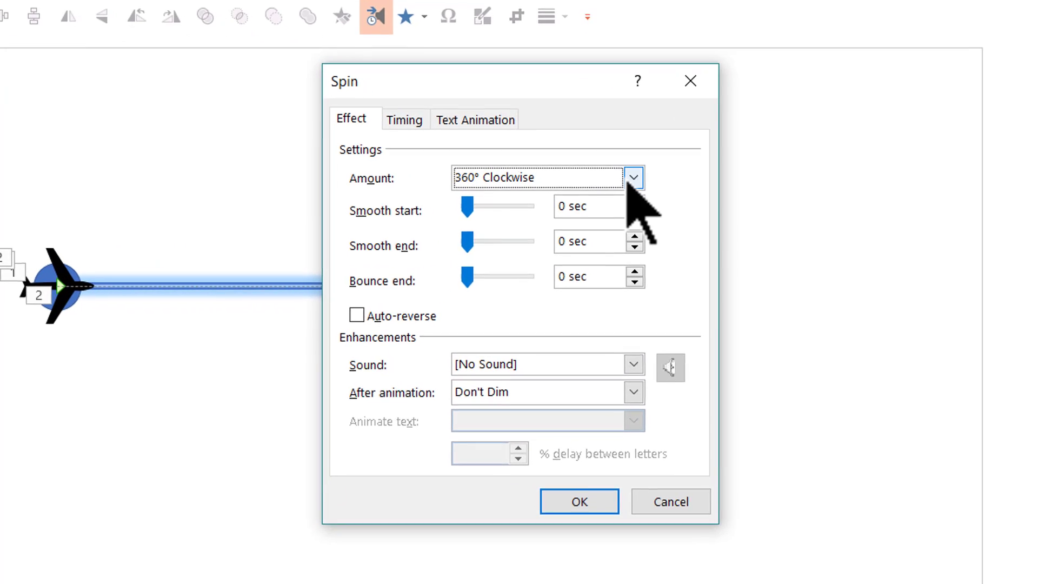
left_click(630, 181)
left_click(598, 297)
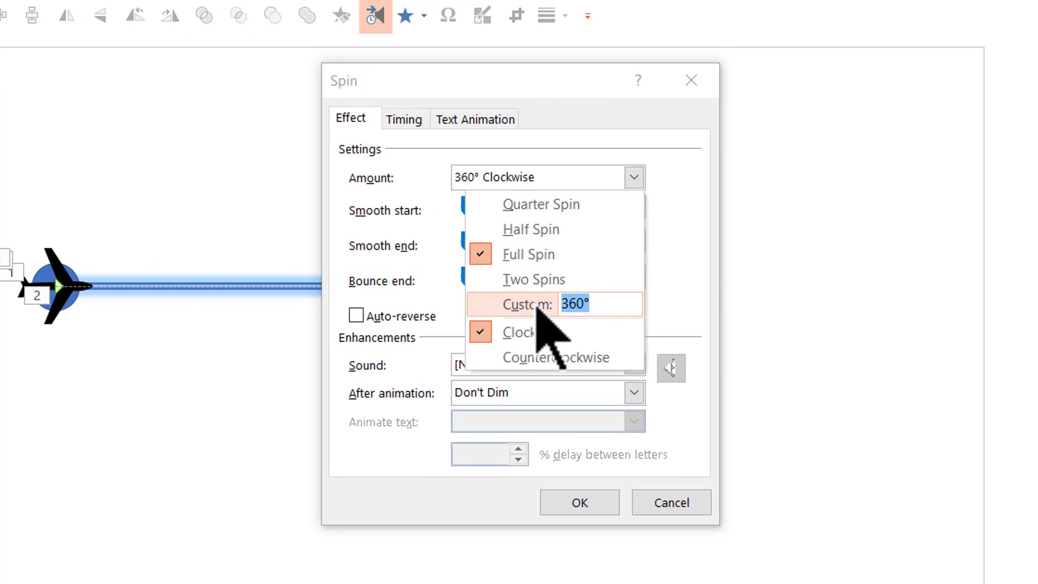
type("180")
key("Return")
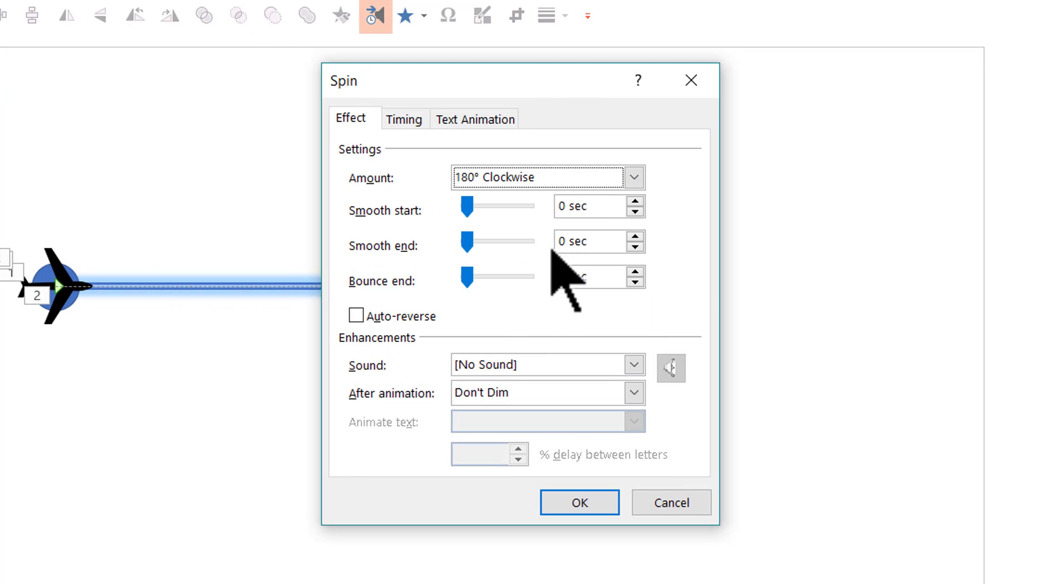
left_click(595, 505)
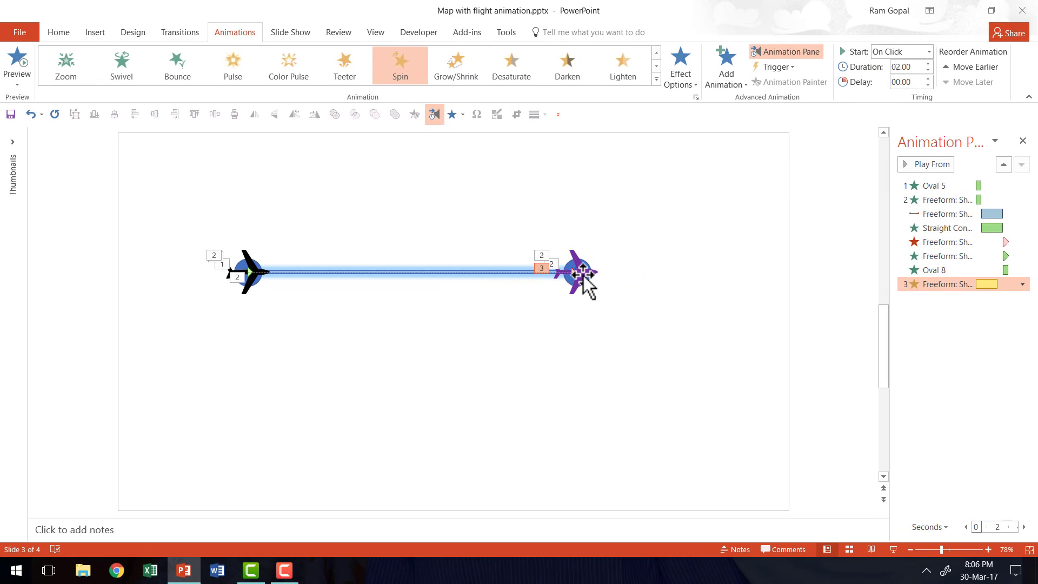
left_click(583, 274)
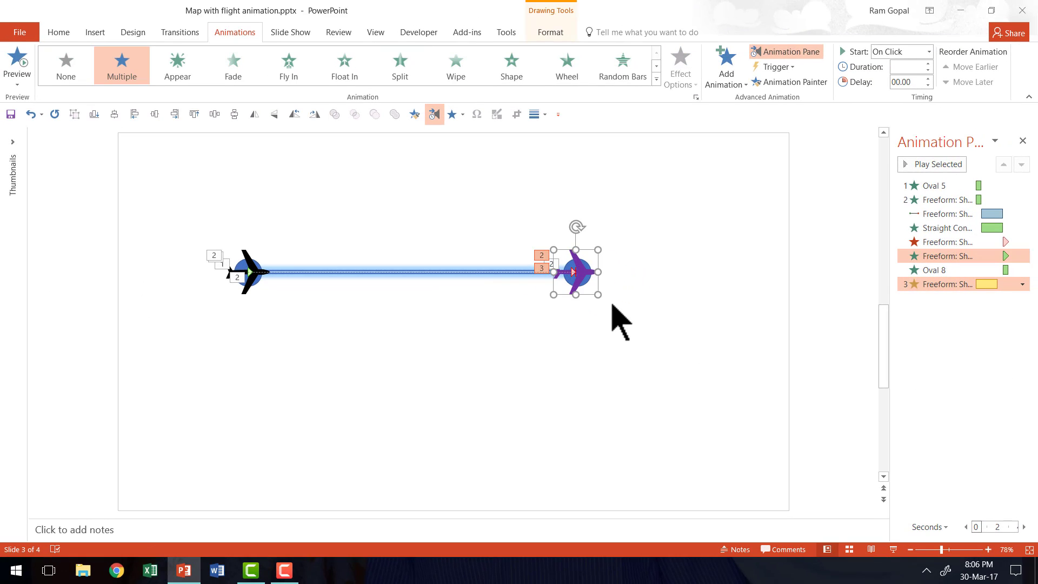
Give the purple plane a Left motion path ending at the left blue circle
left_click(730, 67)
left_click(757, 522)
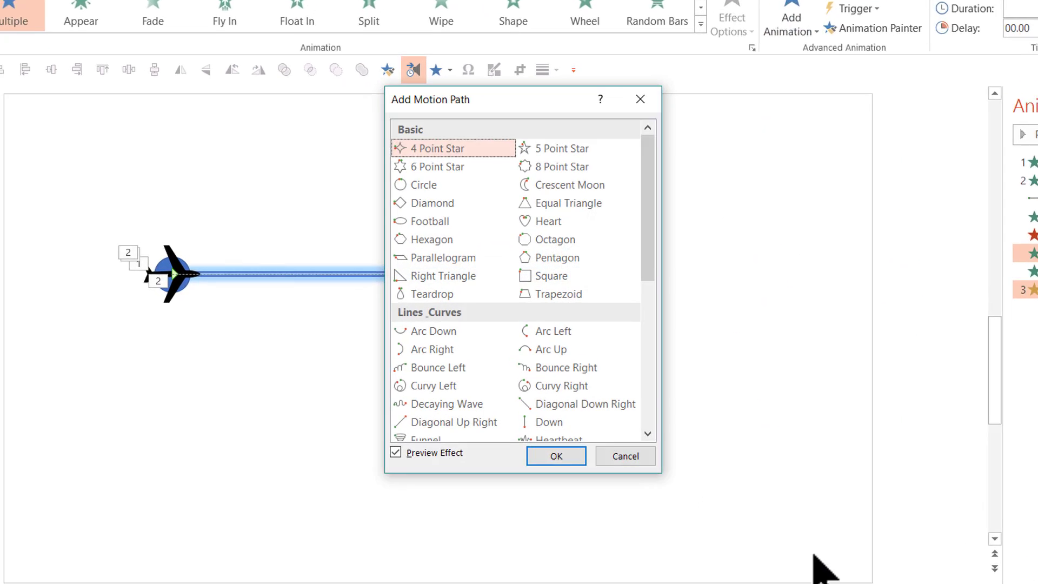
left_click_drag(611, 247, 613, 288)
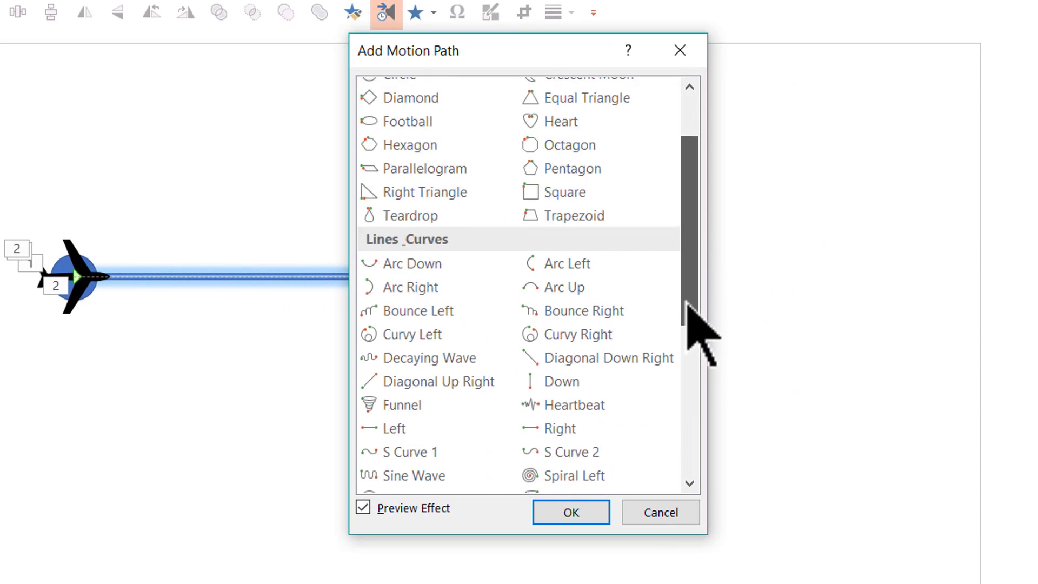
left_click_drag(687, 305, 707, 259)
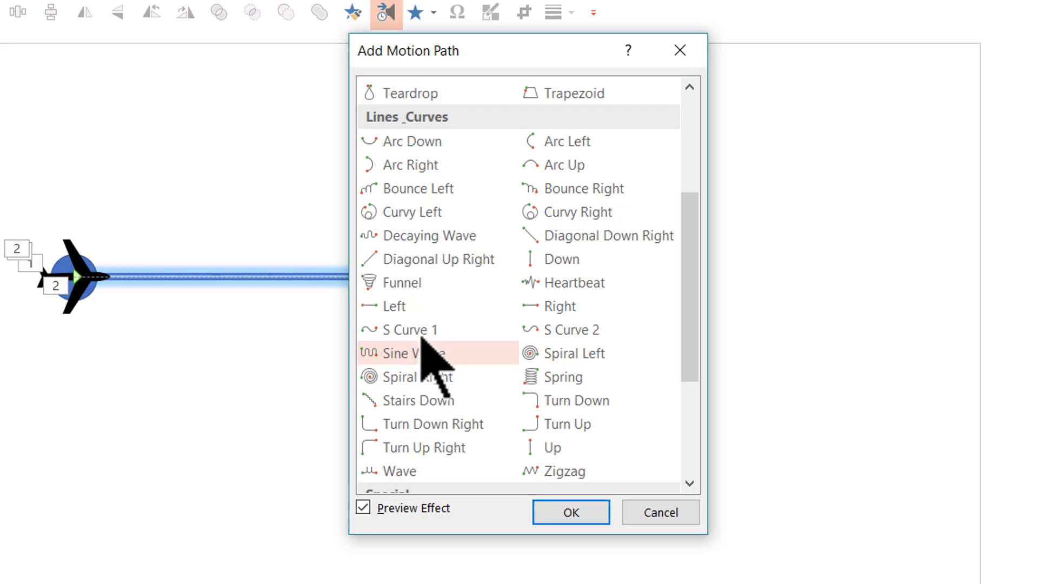
left_click(400, 306)
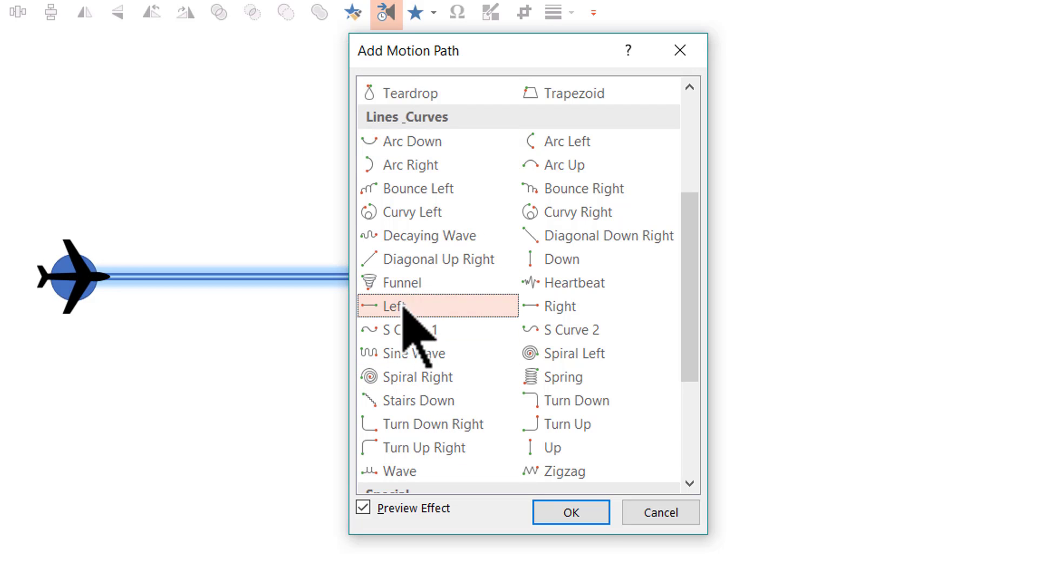
left_click(593, 512)
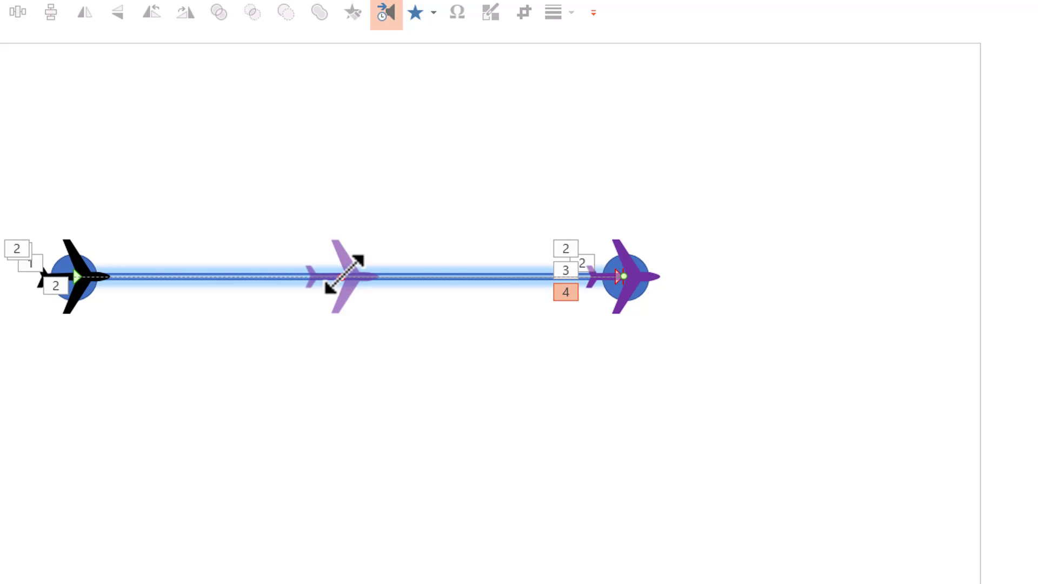
left_click_drag(344, 274, 77, 262)
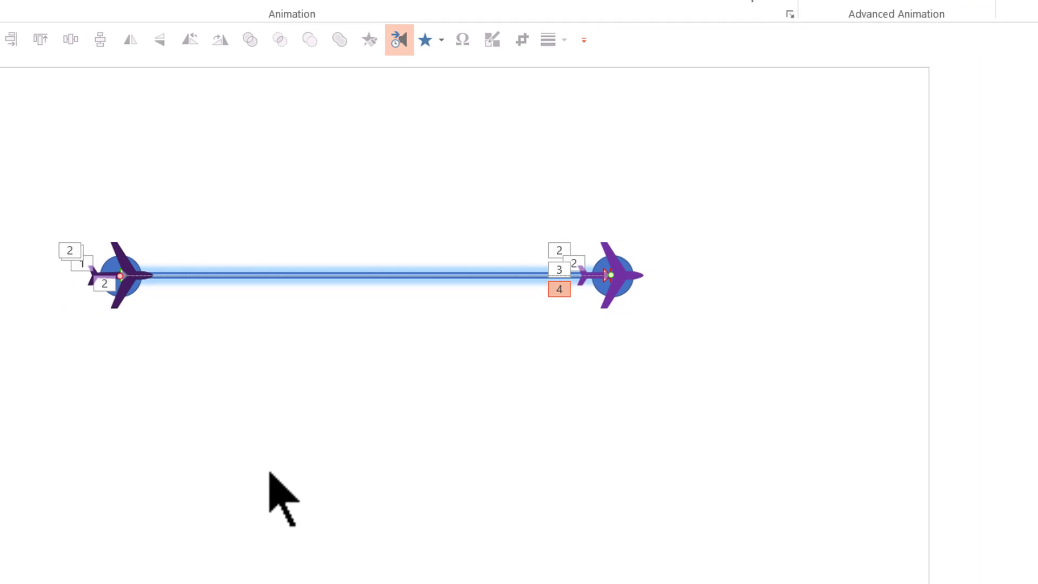
left_click_drag(931, 298, 907, 195)
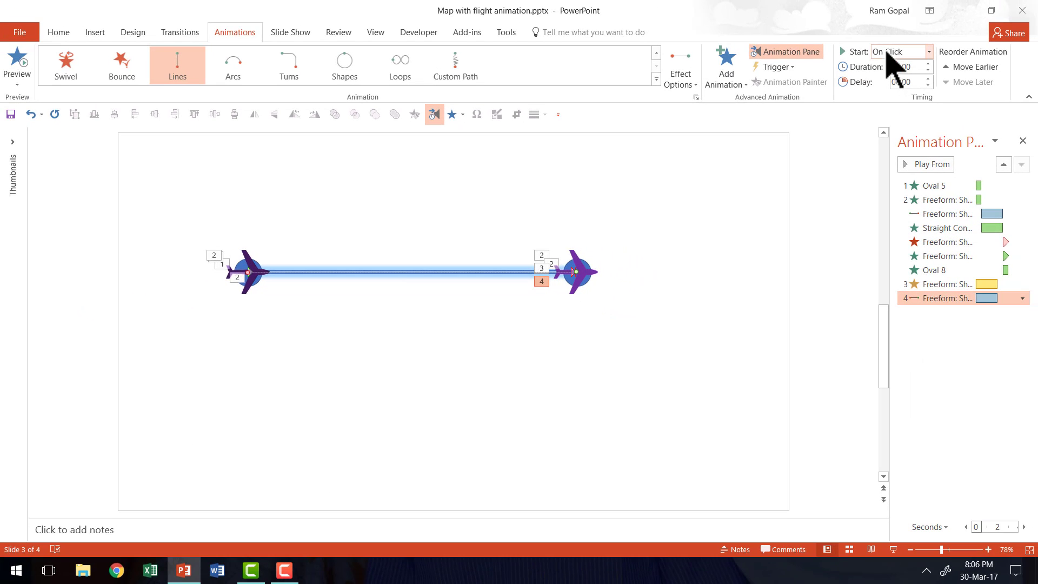
Set the return flight to start After Previous, then test it in a slide show
left_click(900, 51)
left_click(895, 92)
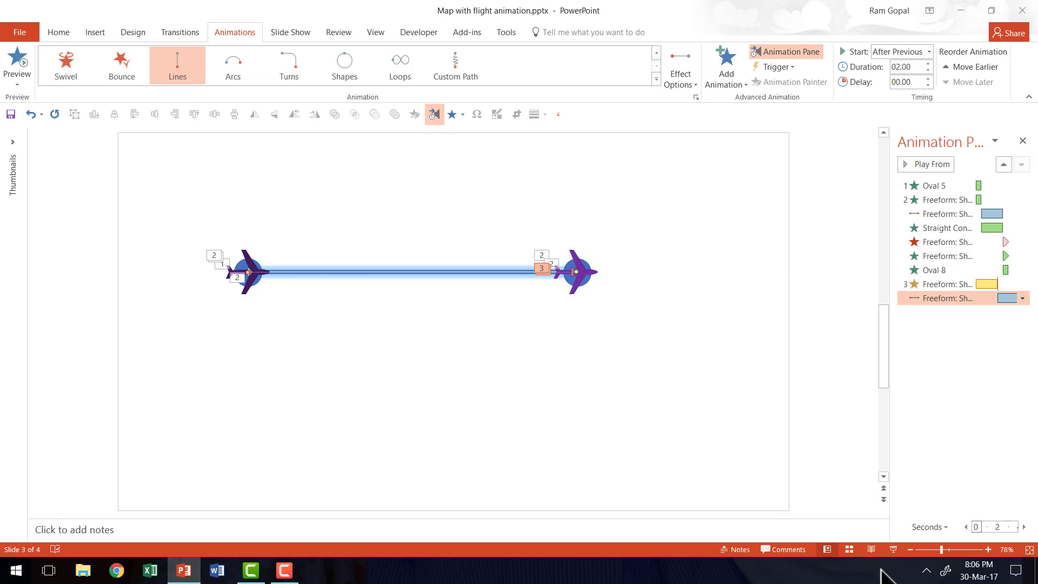
left_click(893, 550)
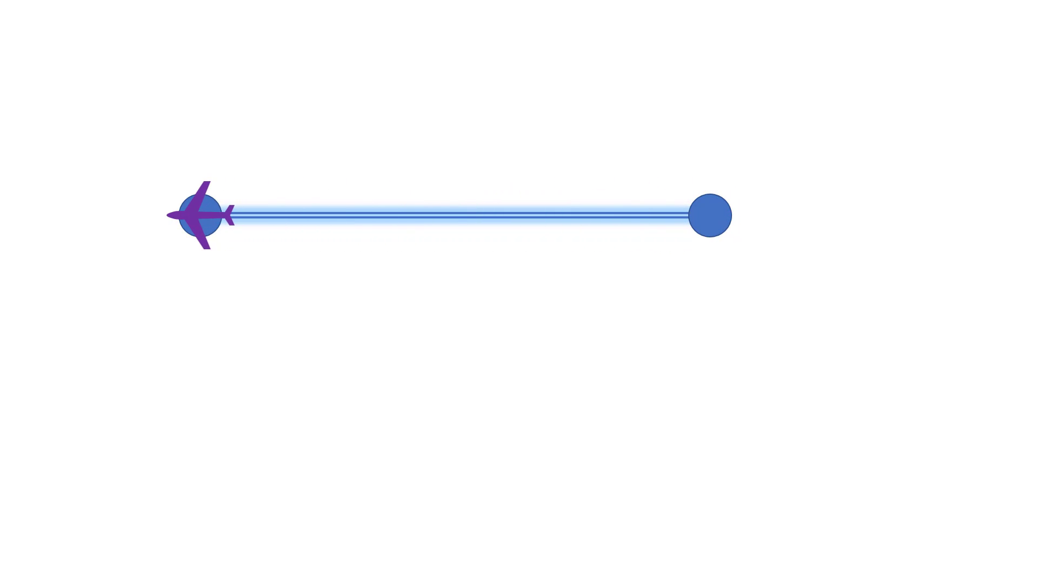
key("Escape")
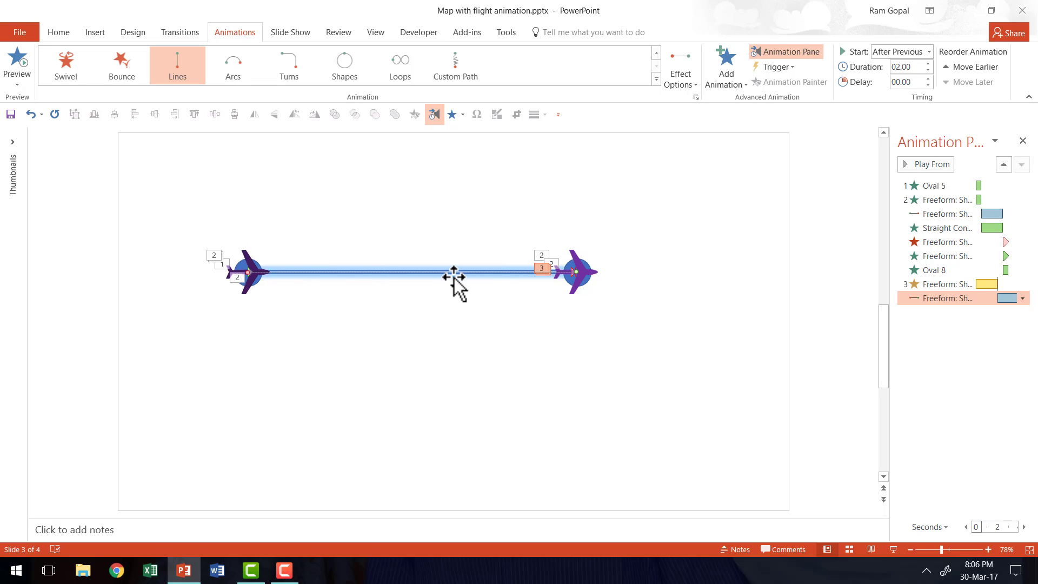
Check the black plane's flight animation, clear the selection, and play the slide show
left_click(952, 213)
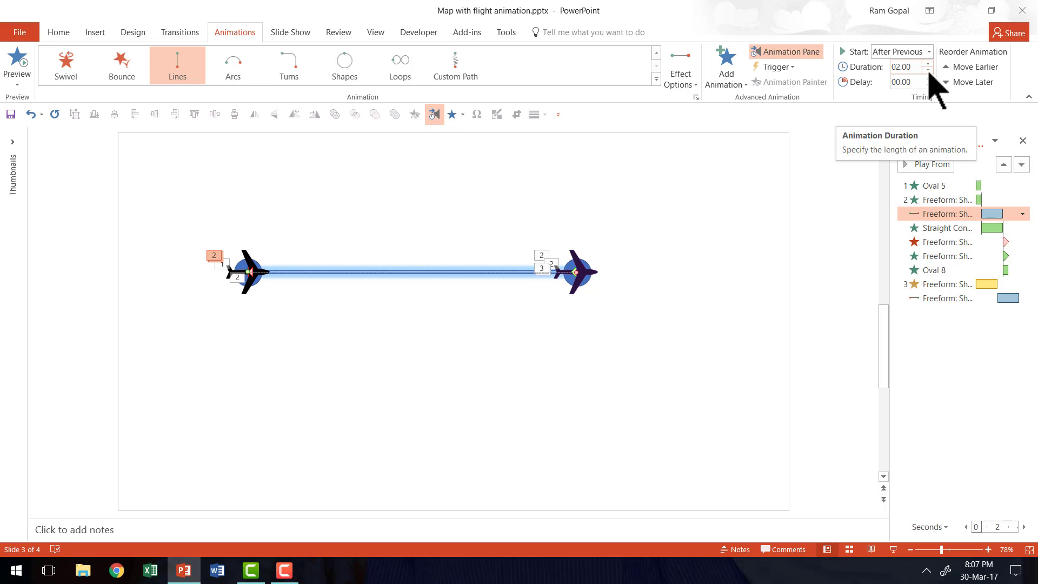
left_click(792, 265)
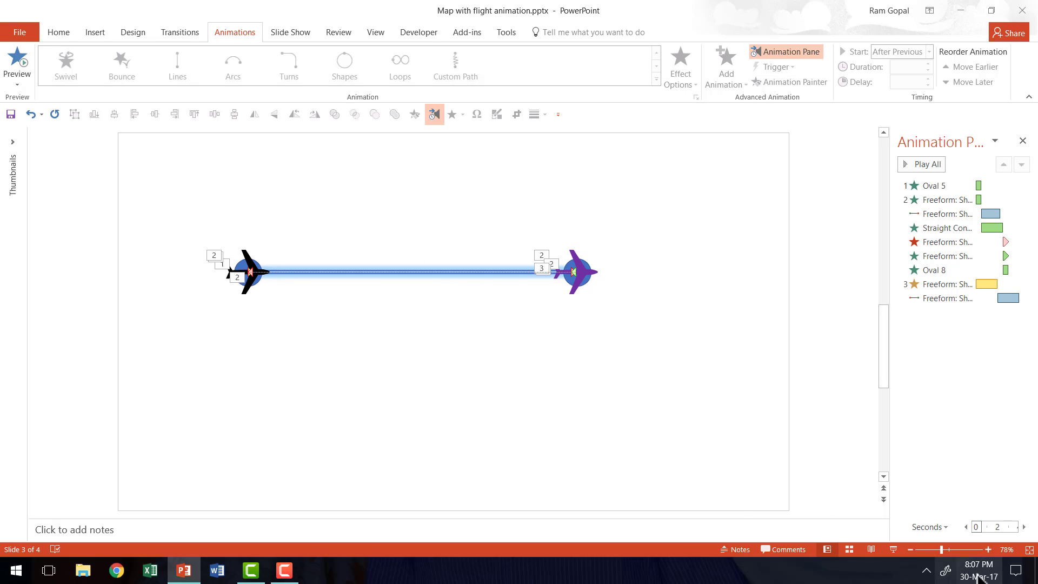
left_click(894, 549)
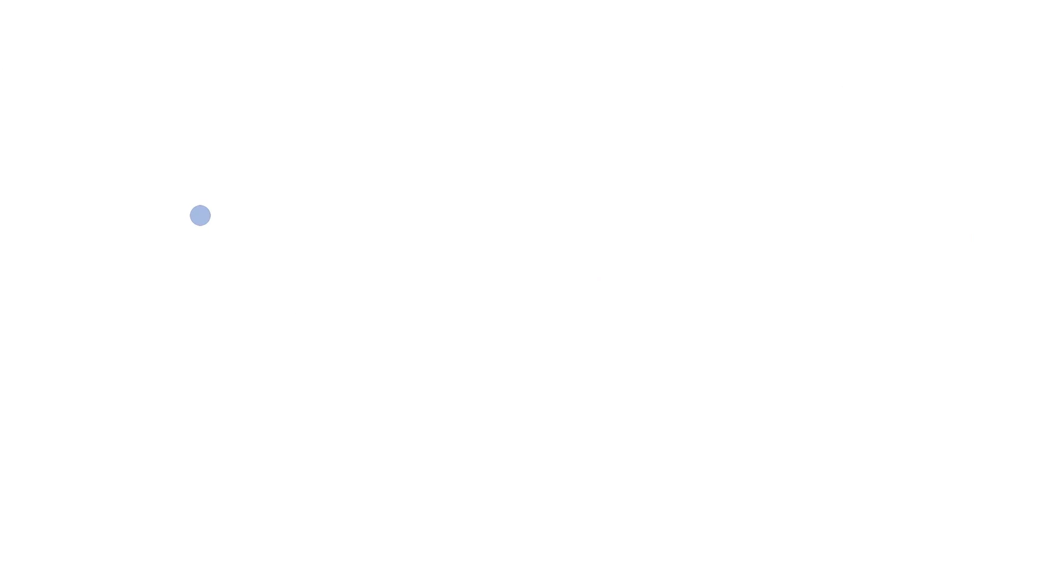